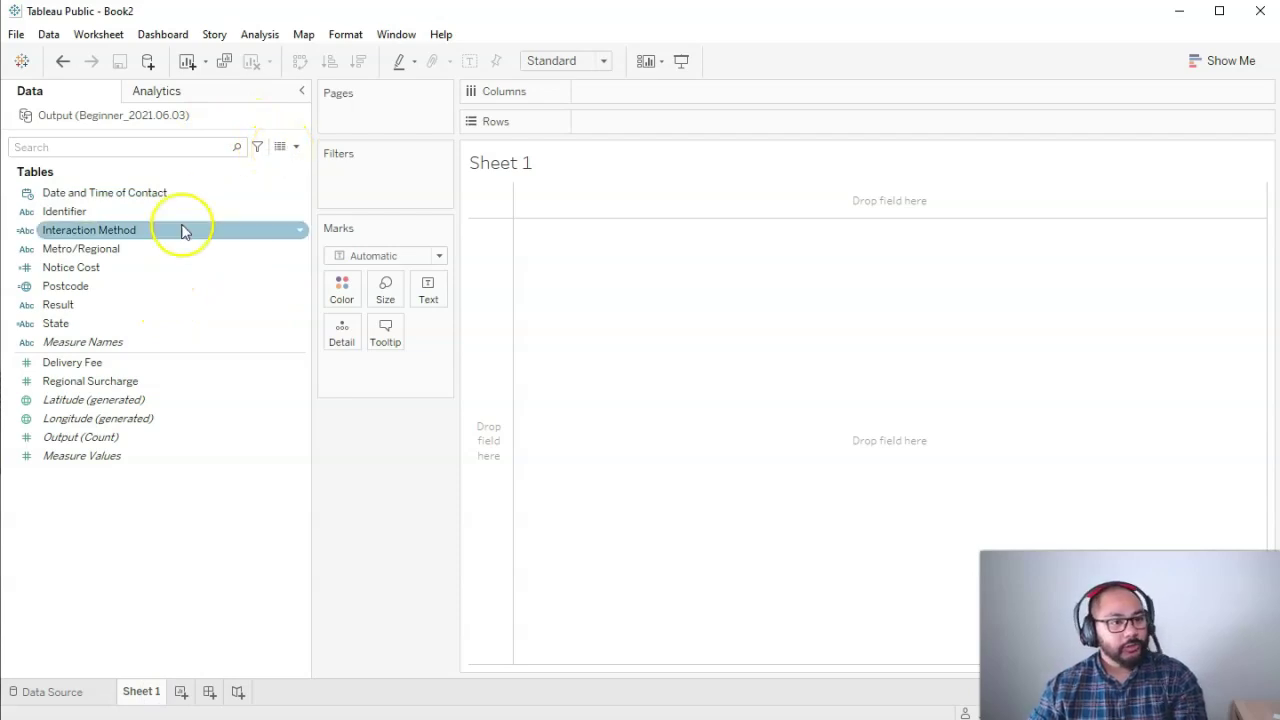
Open the underlying data of the Output source and enlarge its window to show more rows and columns.
click(106, 321)
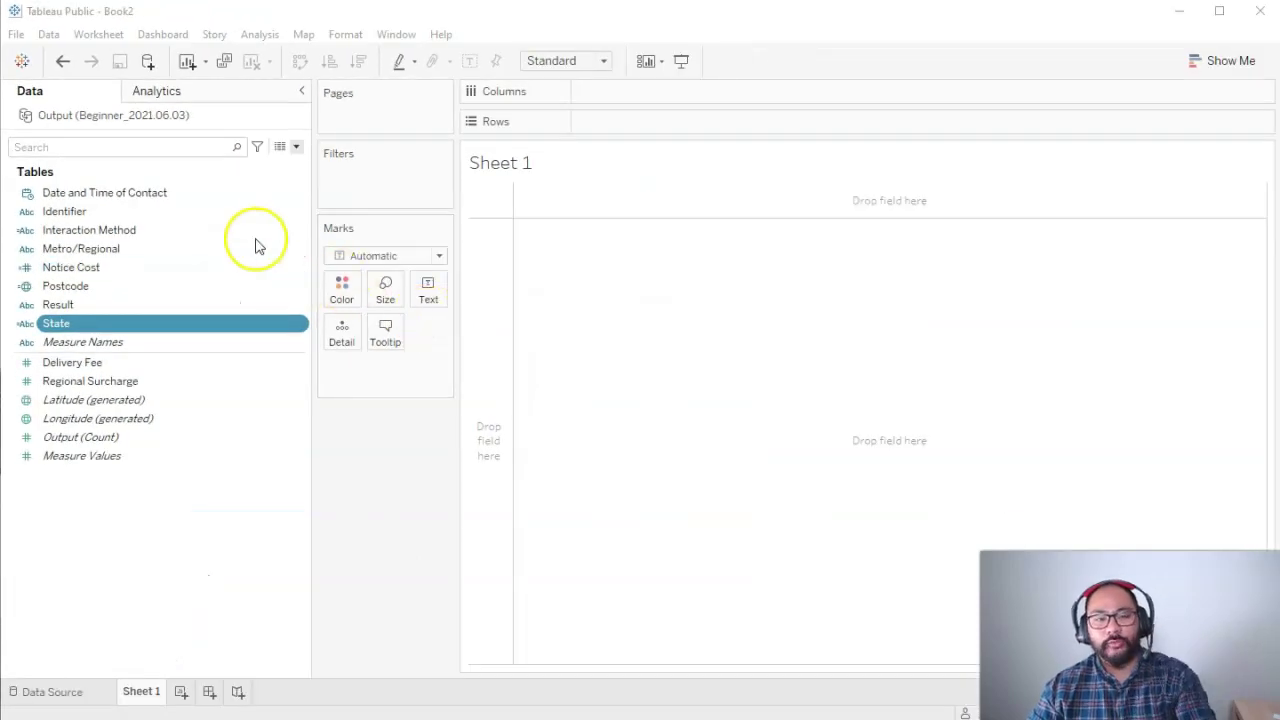
click(280, 147)
drag(698, 195, 674, 166)
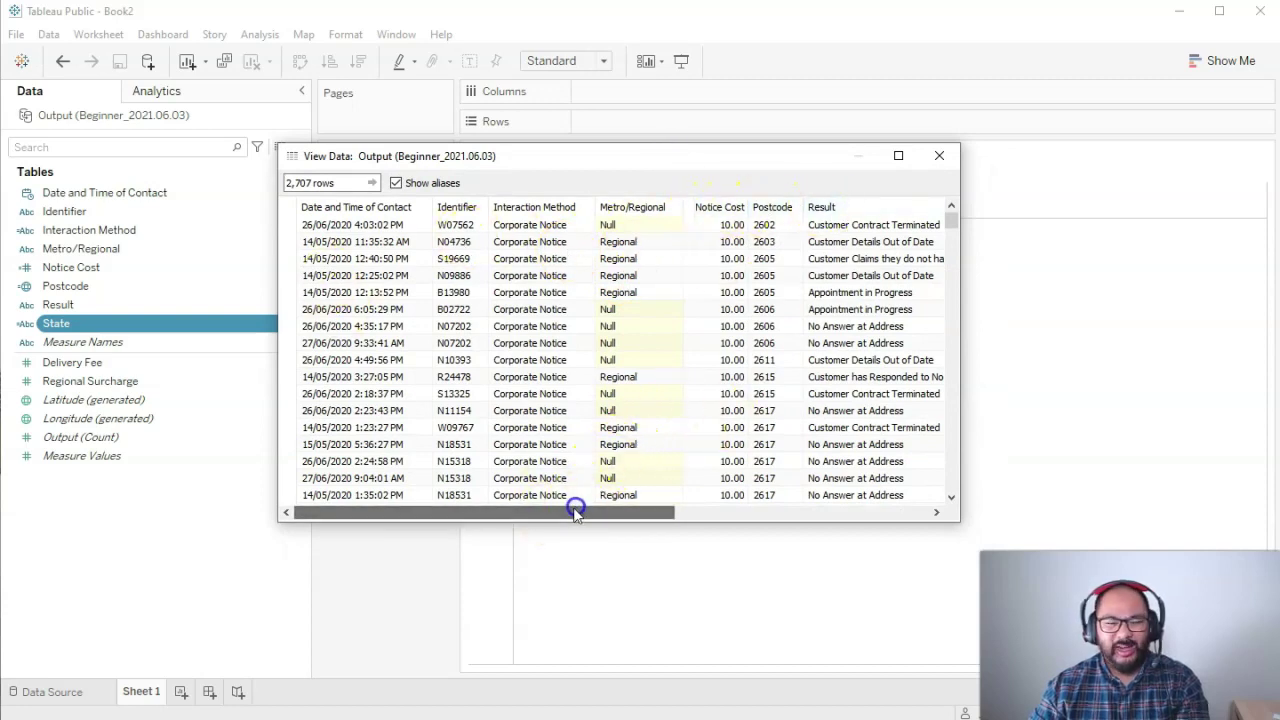
drag(688, 158, 454, 28)
drag(718, 392, 976, 638)
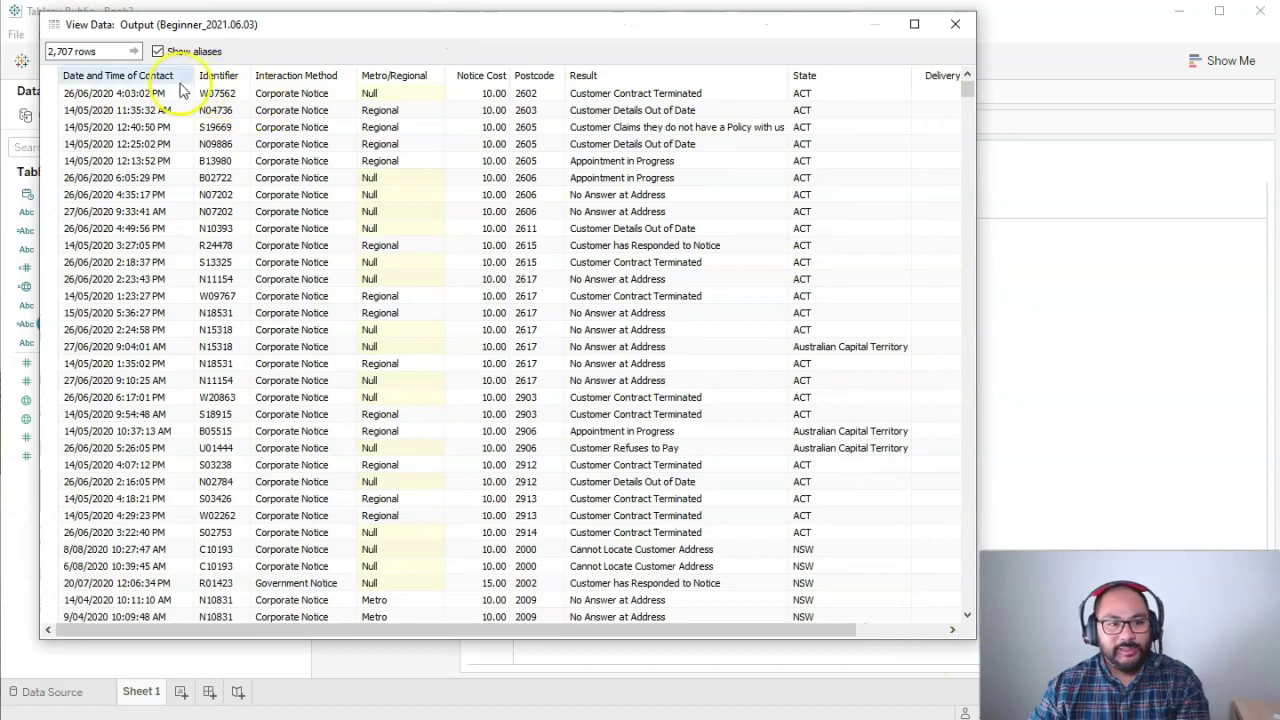
Examine the State column for inconsistent state names, widening the column for reading, and close the data view.
drag(443, 629, 709, 628)
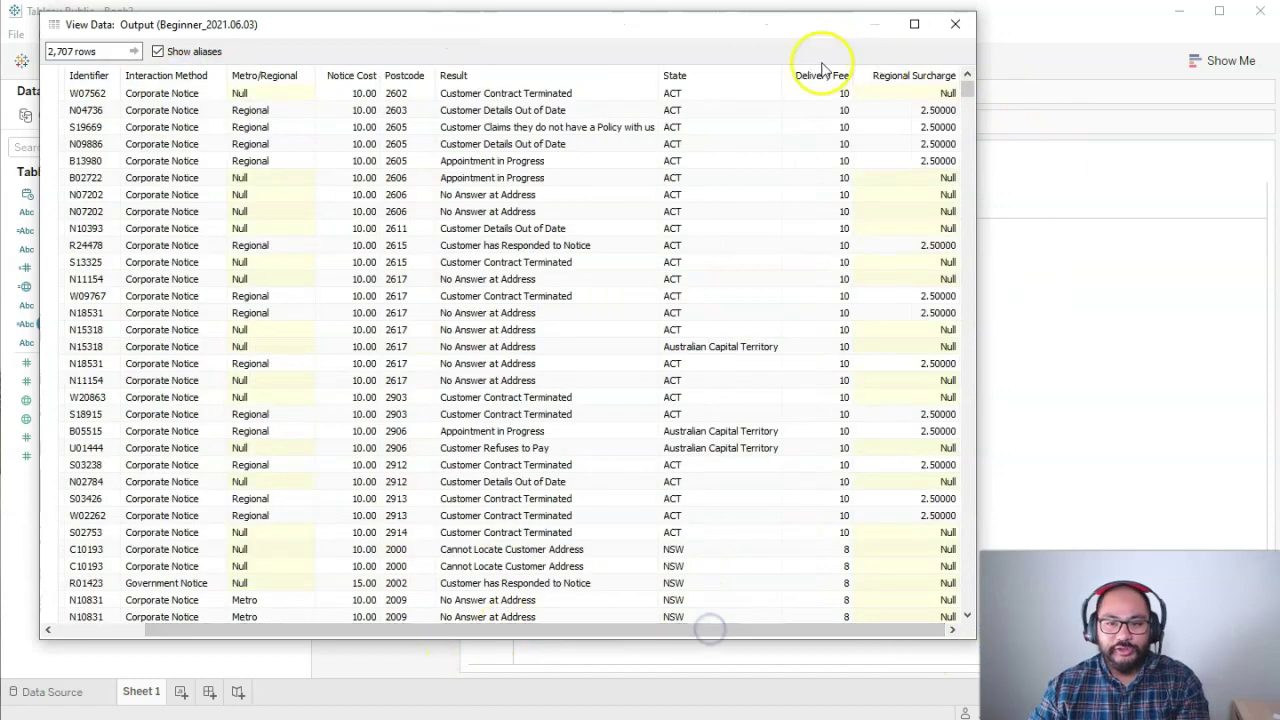
drag(723, 93, 718, 380)
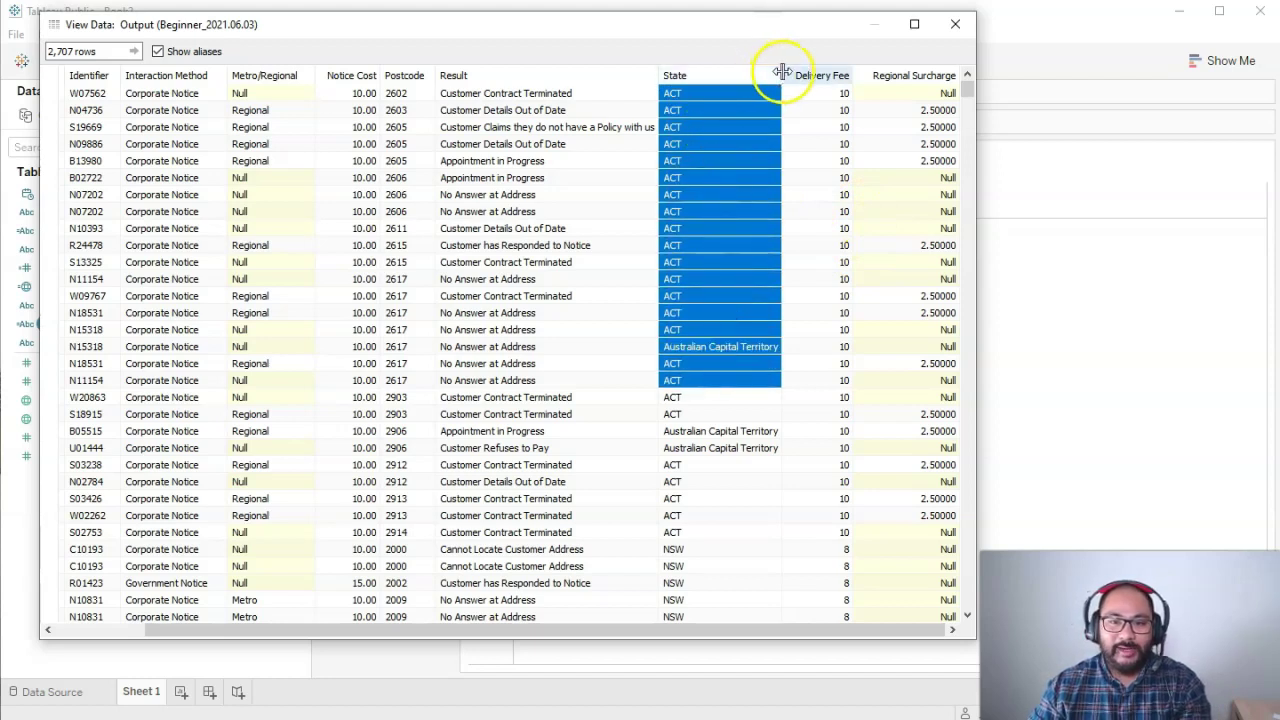
drag(777, 75, 838, 75)
click(733, 343)
click(732, 331)
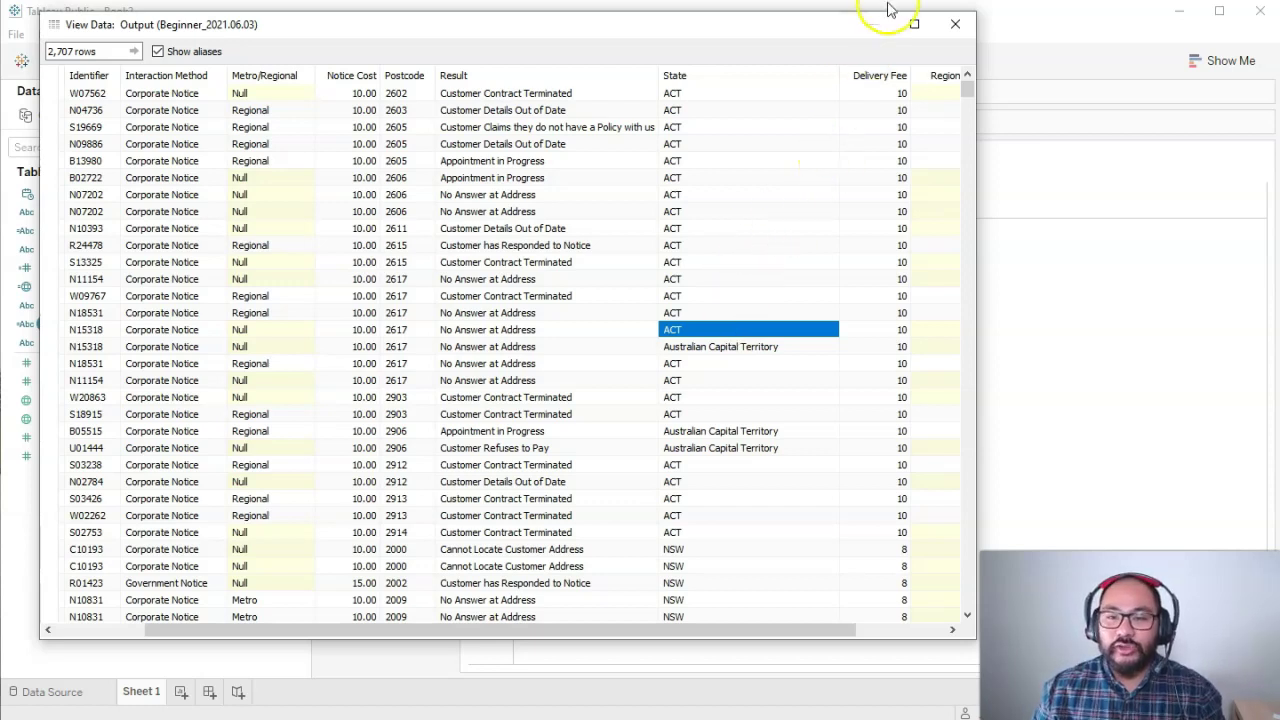
click(950, 28)
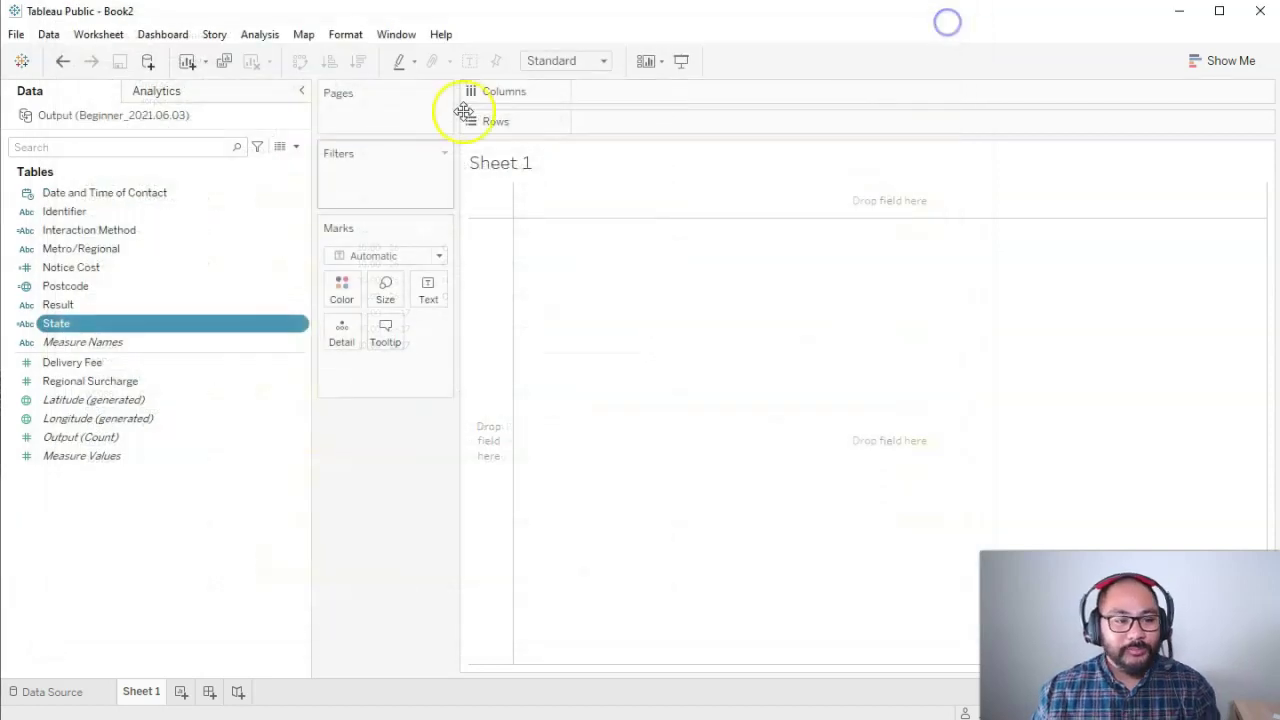
Add State to the rows of the sheet and widen the row labels to fit the full state names.
click(123, 323)
double_click(127, 324)
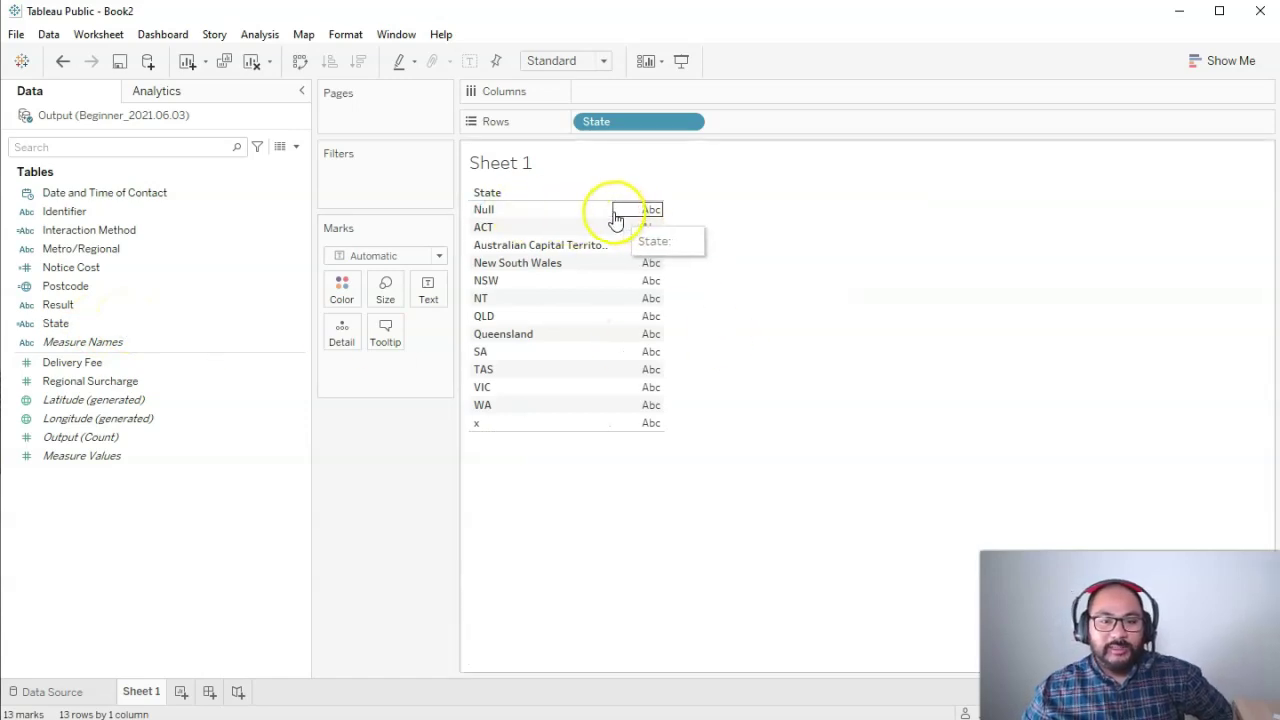
drag(610, 223, 644, 236)
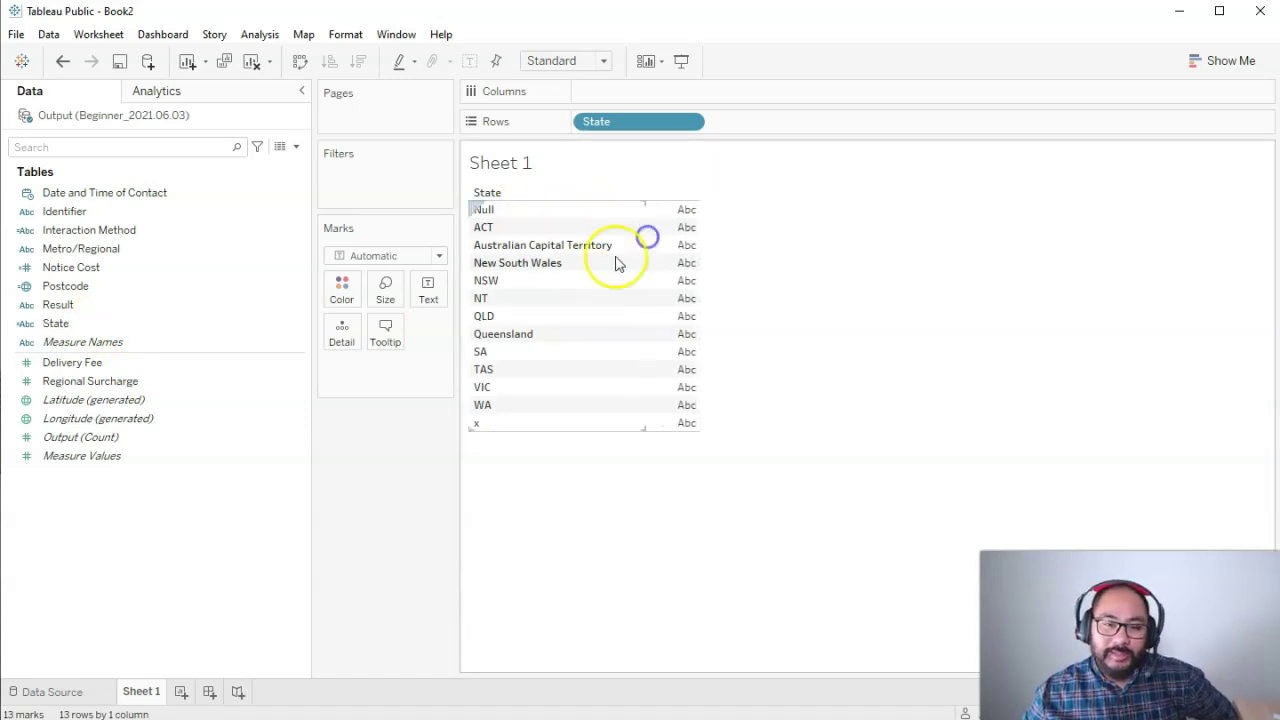
Examine the duplicate state labels for ACT, New South Wales and Queensland, plus the stray x entry.
click(529, 228)
ctrl+click(523, 244)
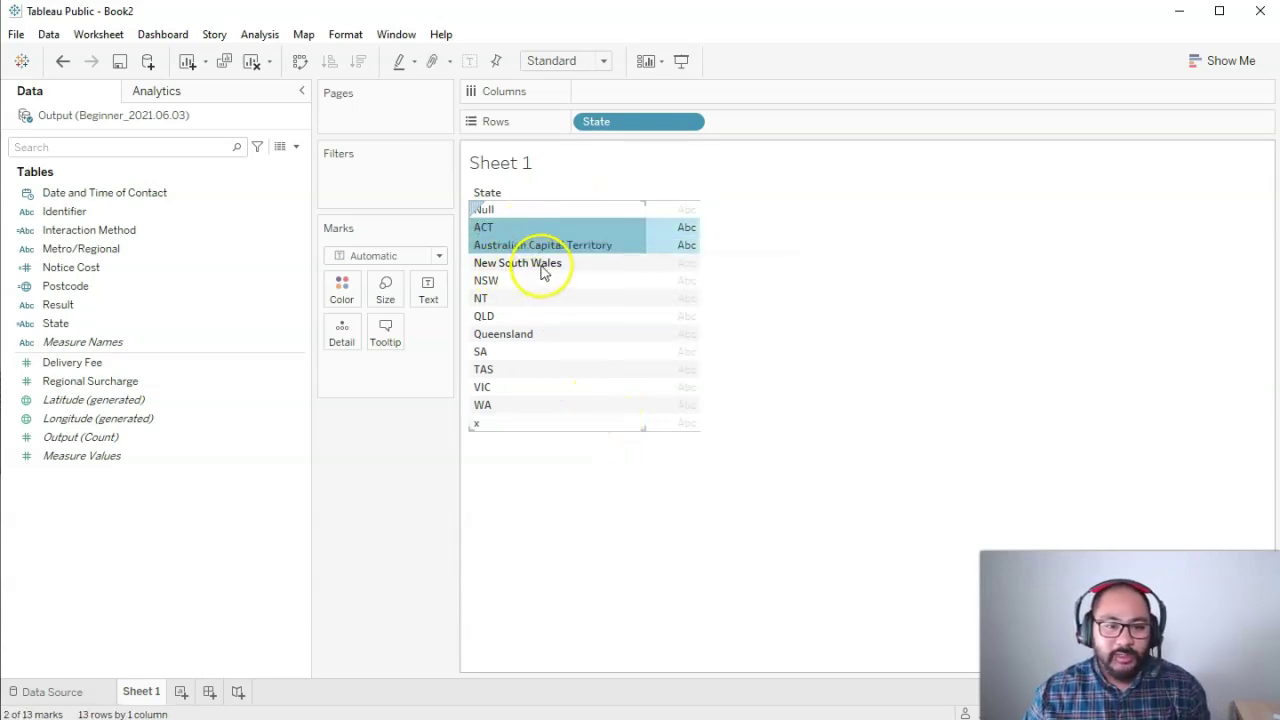
click(538, 263)
ctrl+click(524, 279)
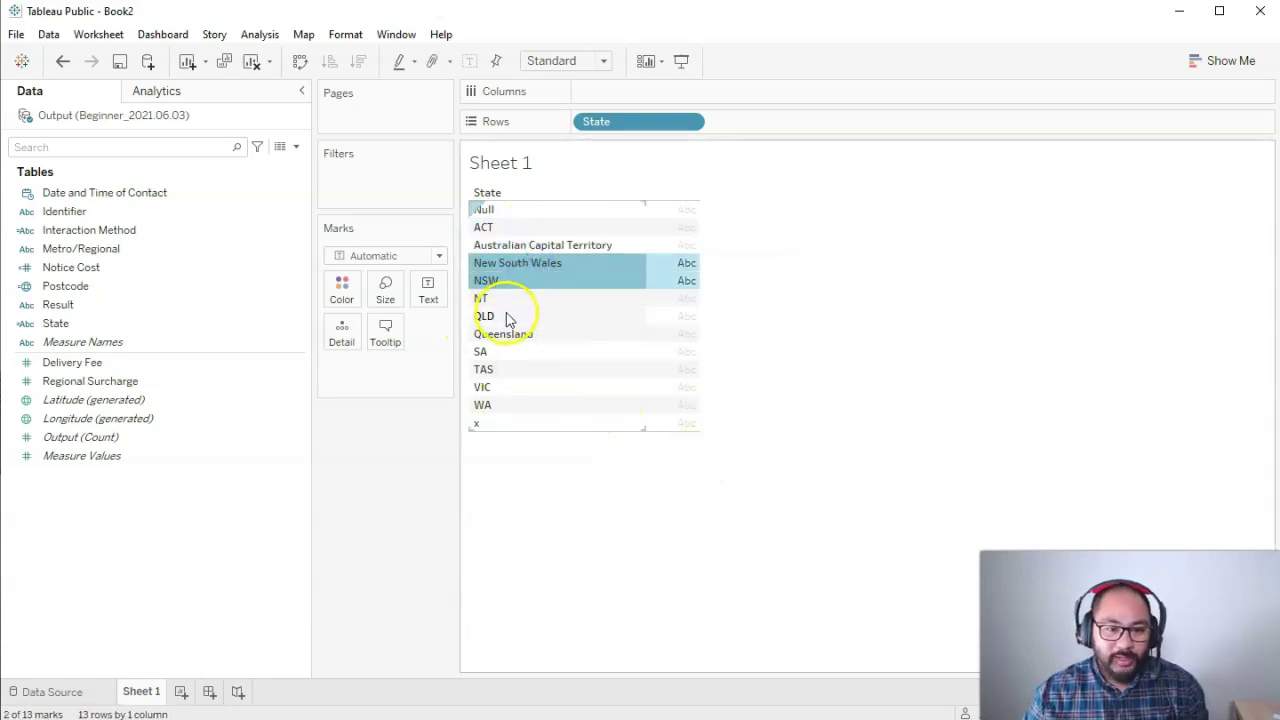
click(506, 316)
ctrl+click(503, 333)
click(482, 423)
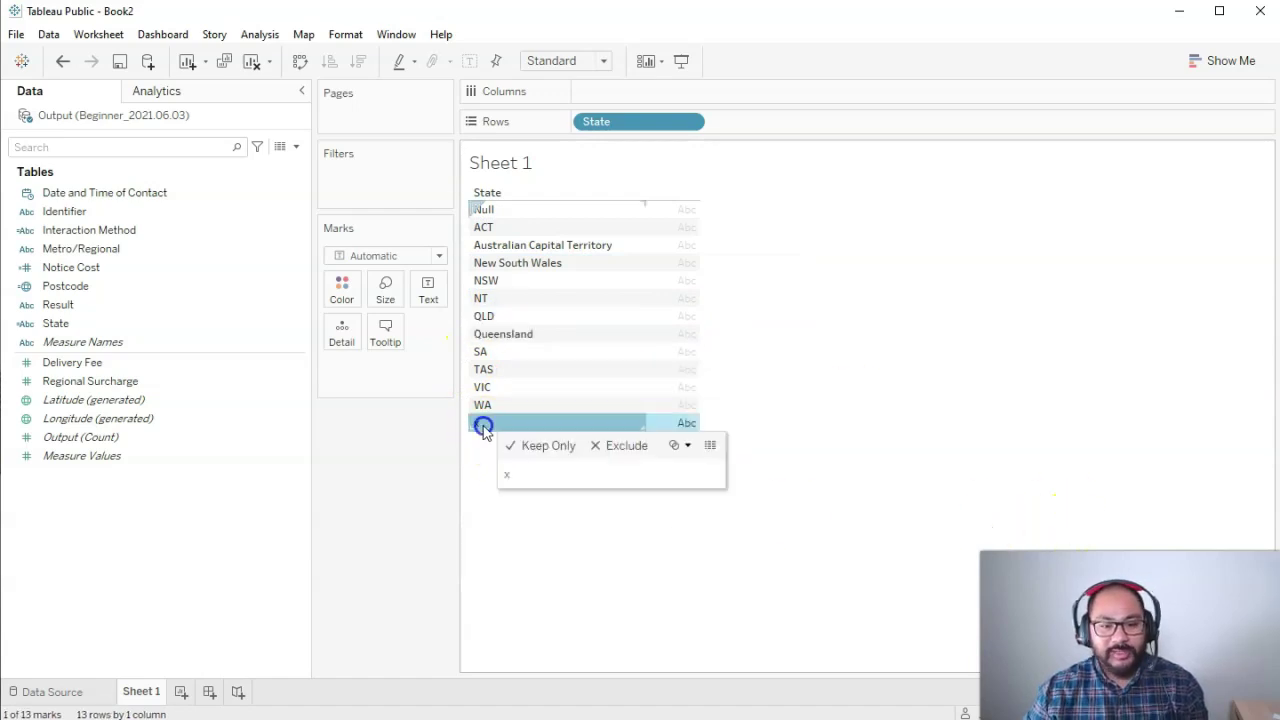
click(869, 400)
Add the sum of Delivery Fee as the value shown for each state.
click(57, 323)
click(64, 366)
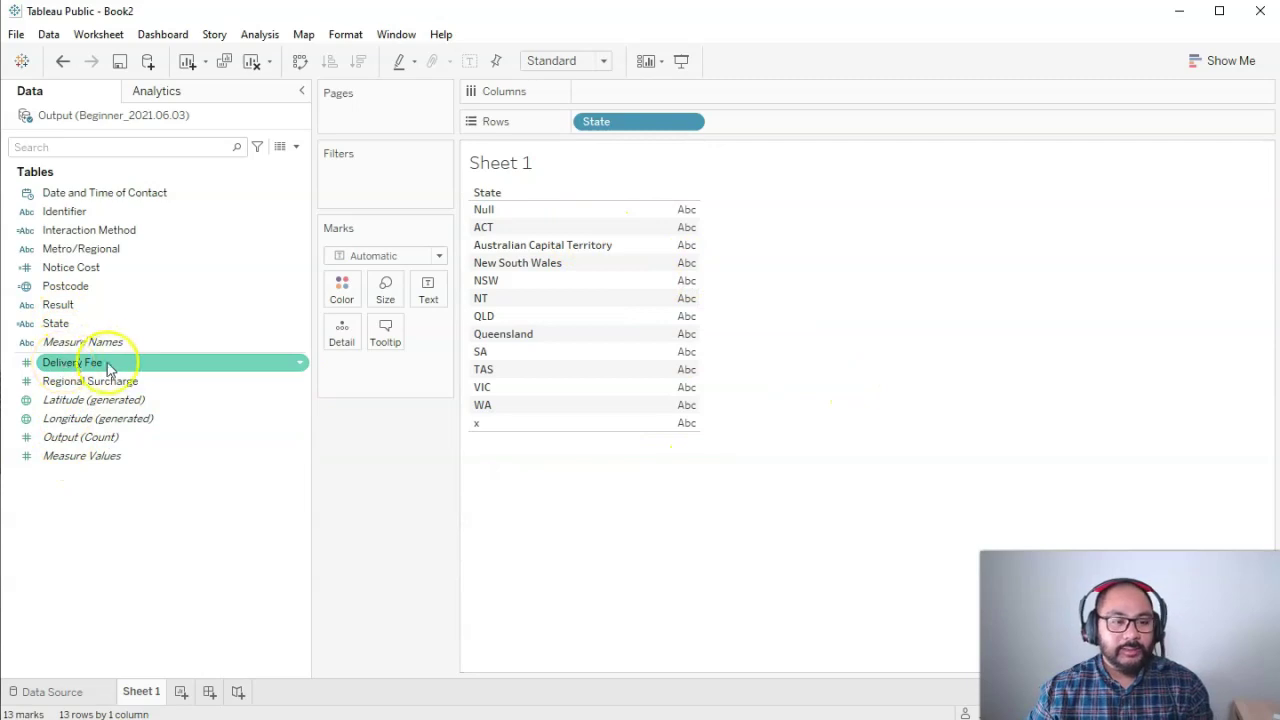
double_click(97, 363)
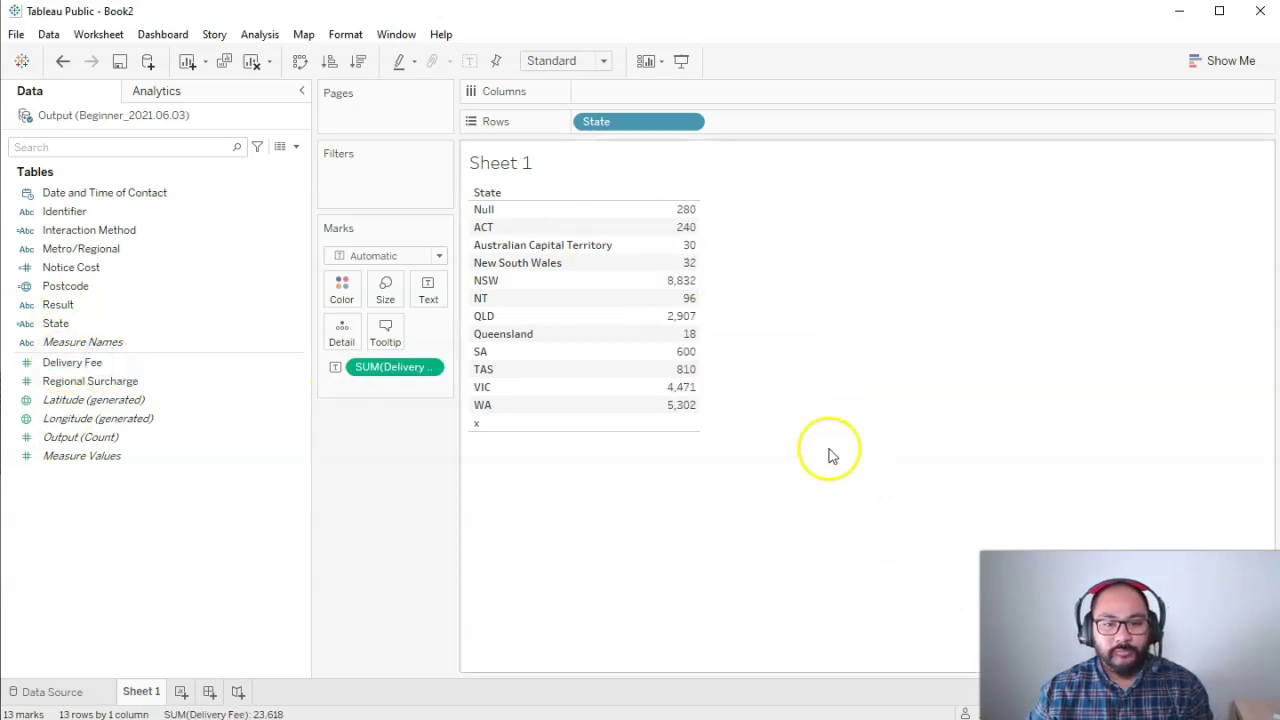
Compare the delivery fees of the ACT and Australian Capital Territory rows.
click(575, 227)
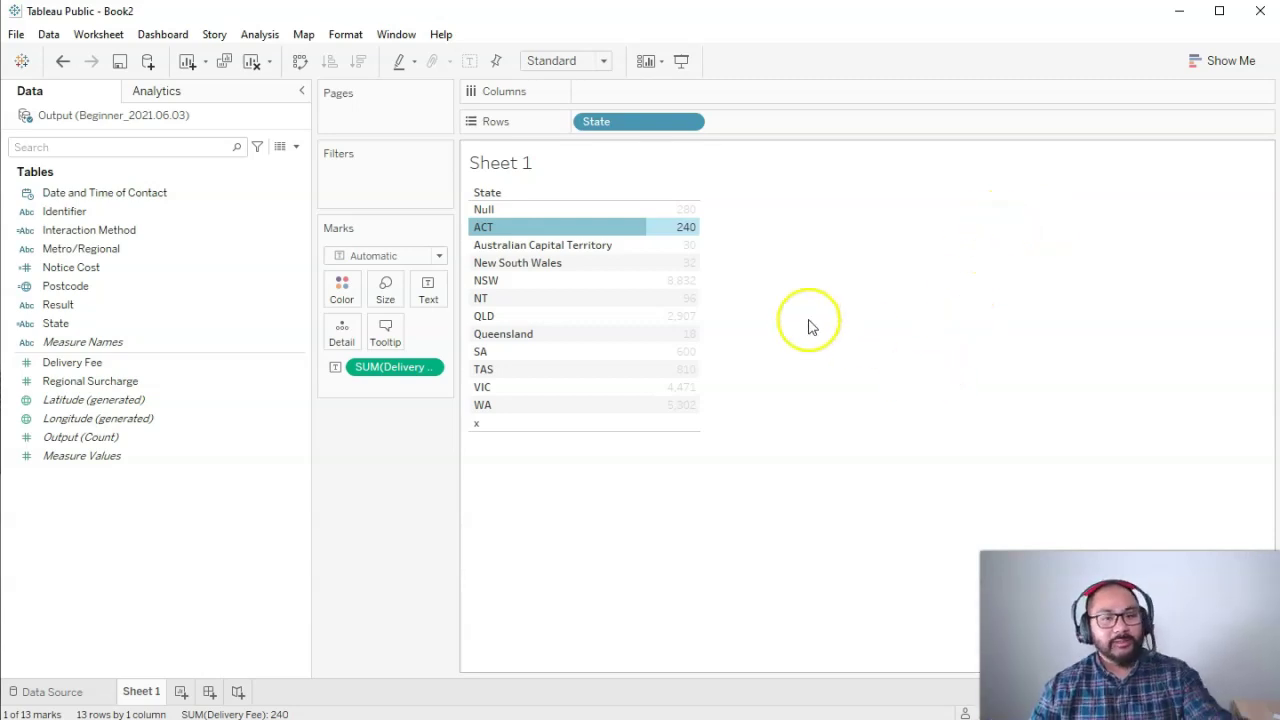
click(574, 252)
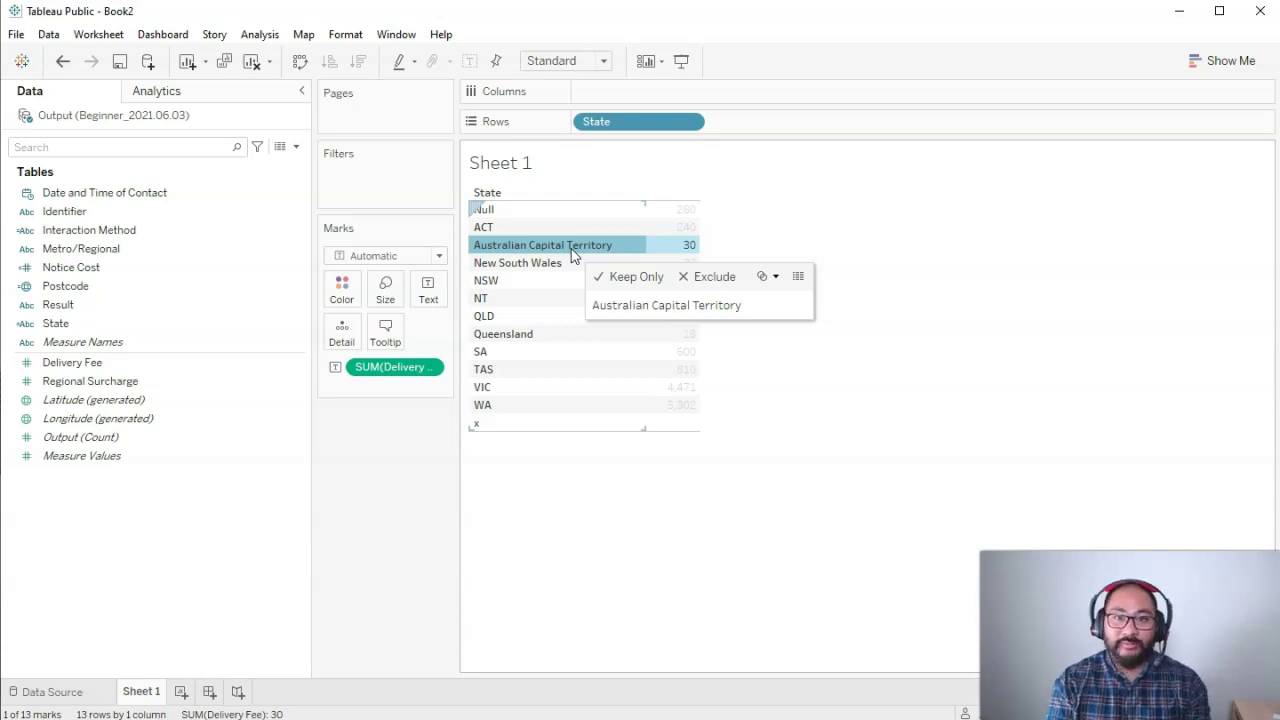
click(770, 237)
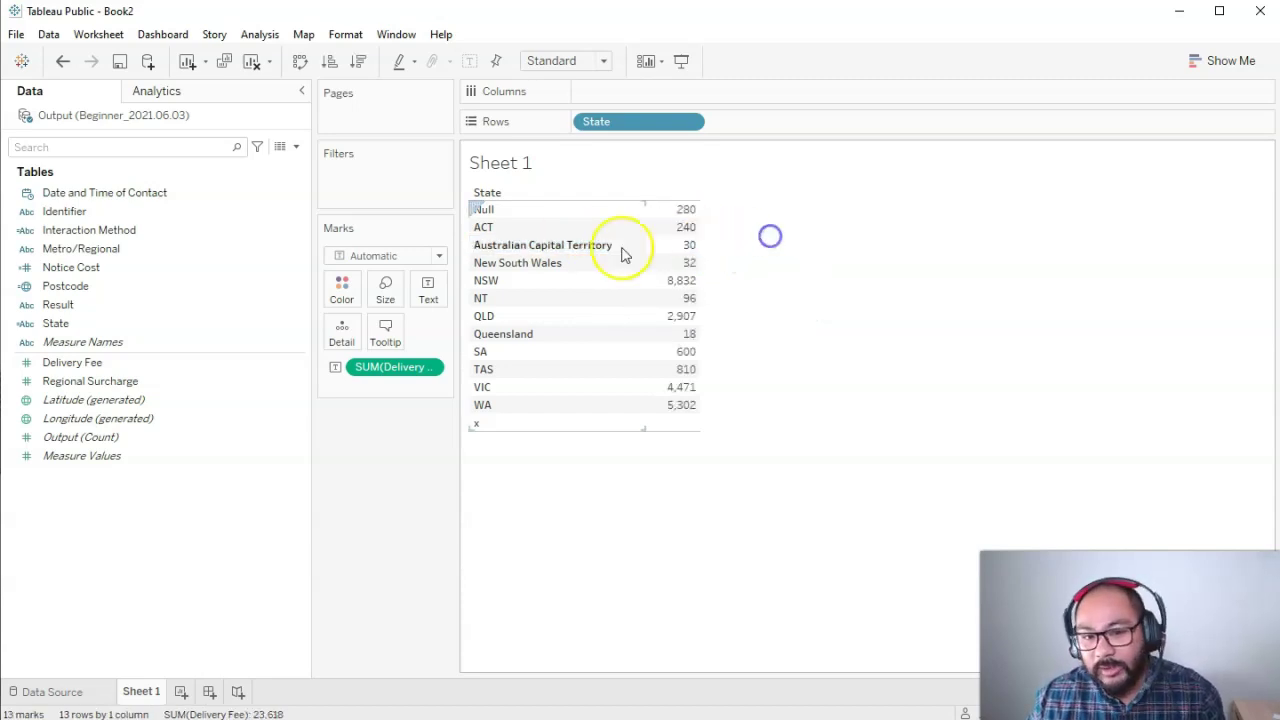
click(533, 248)
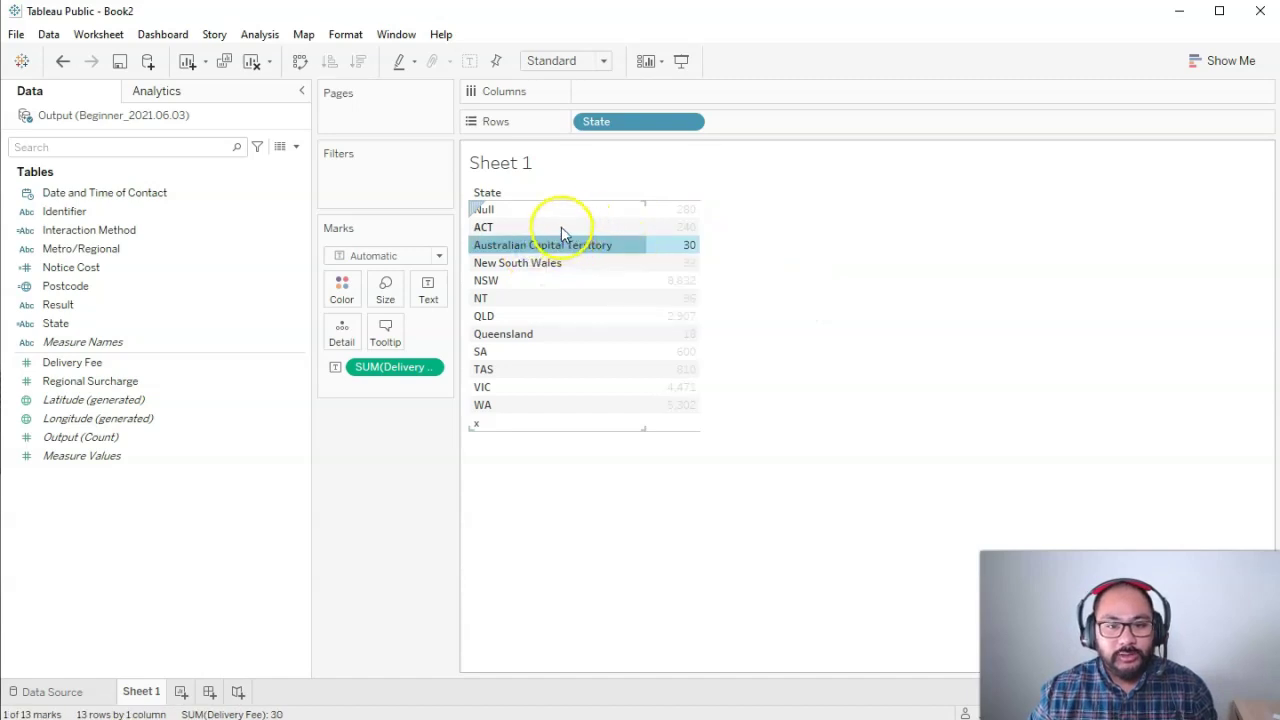
click(561, 227)
click(809, 271)
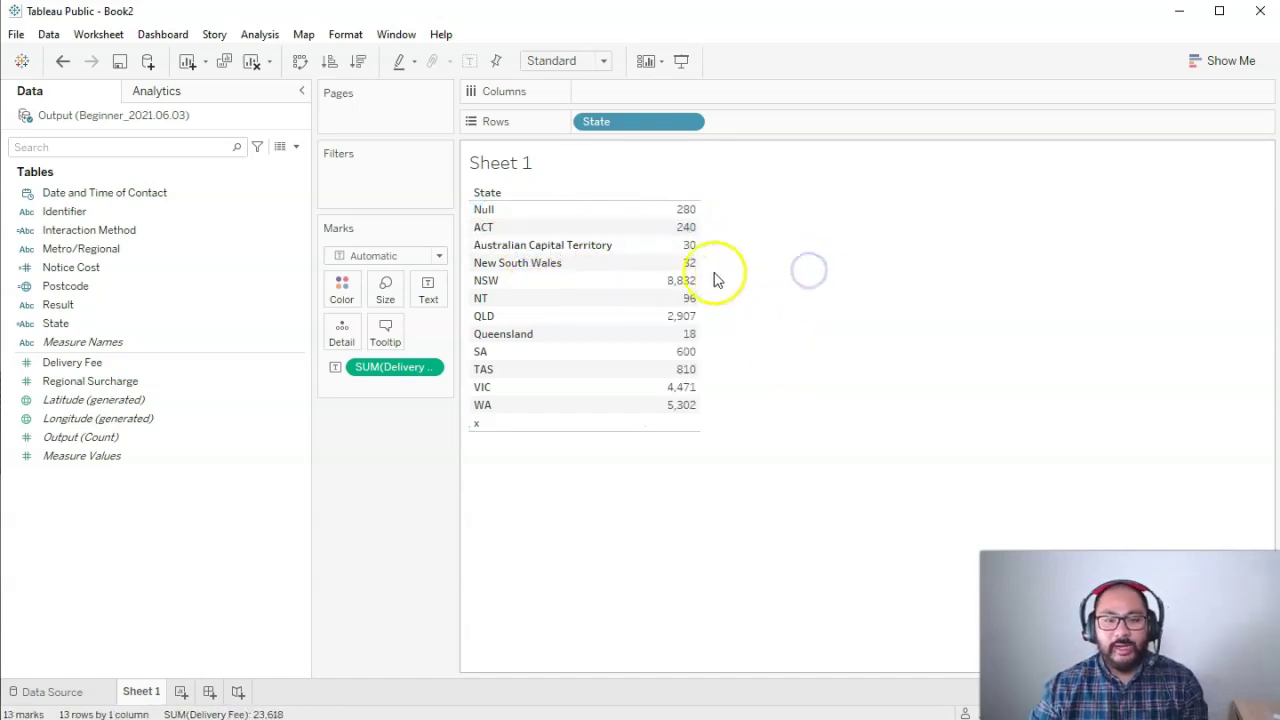
Group the ACT and Australian Capital Territory rows into one state entry.
click(585, 230)
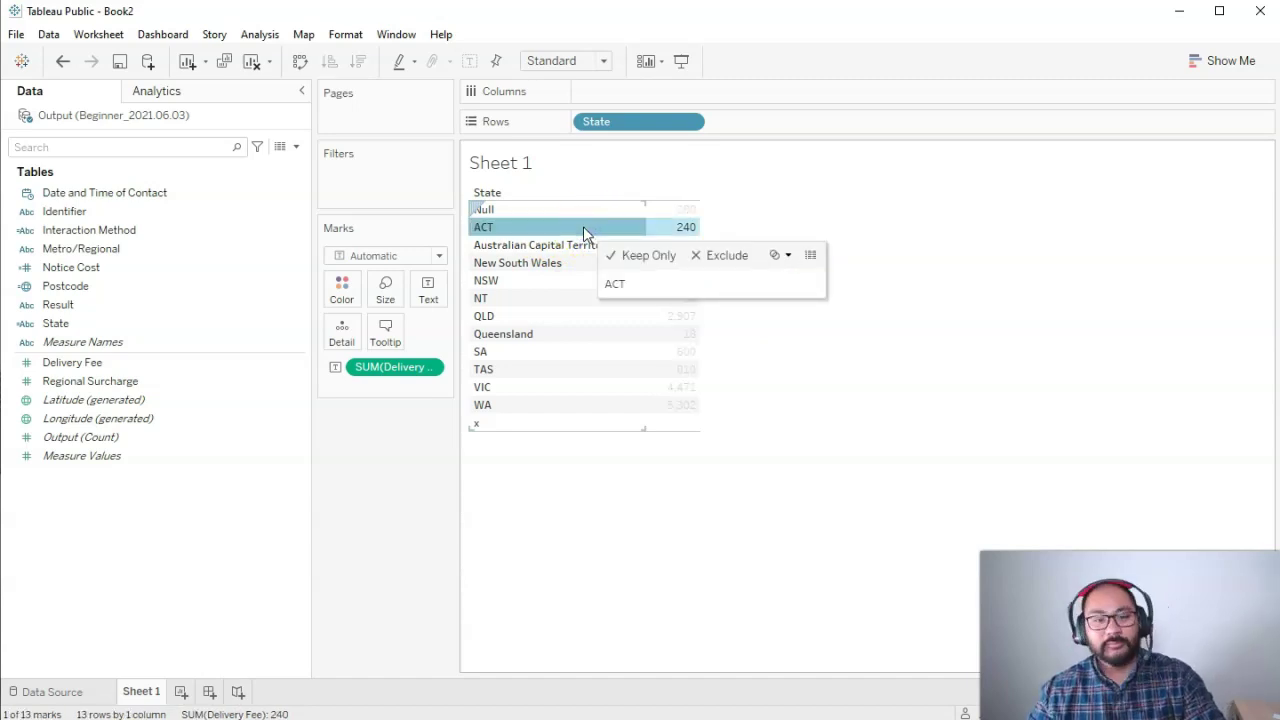
ctrl+click(572, 247)
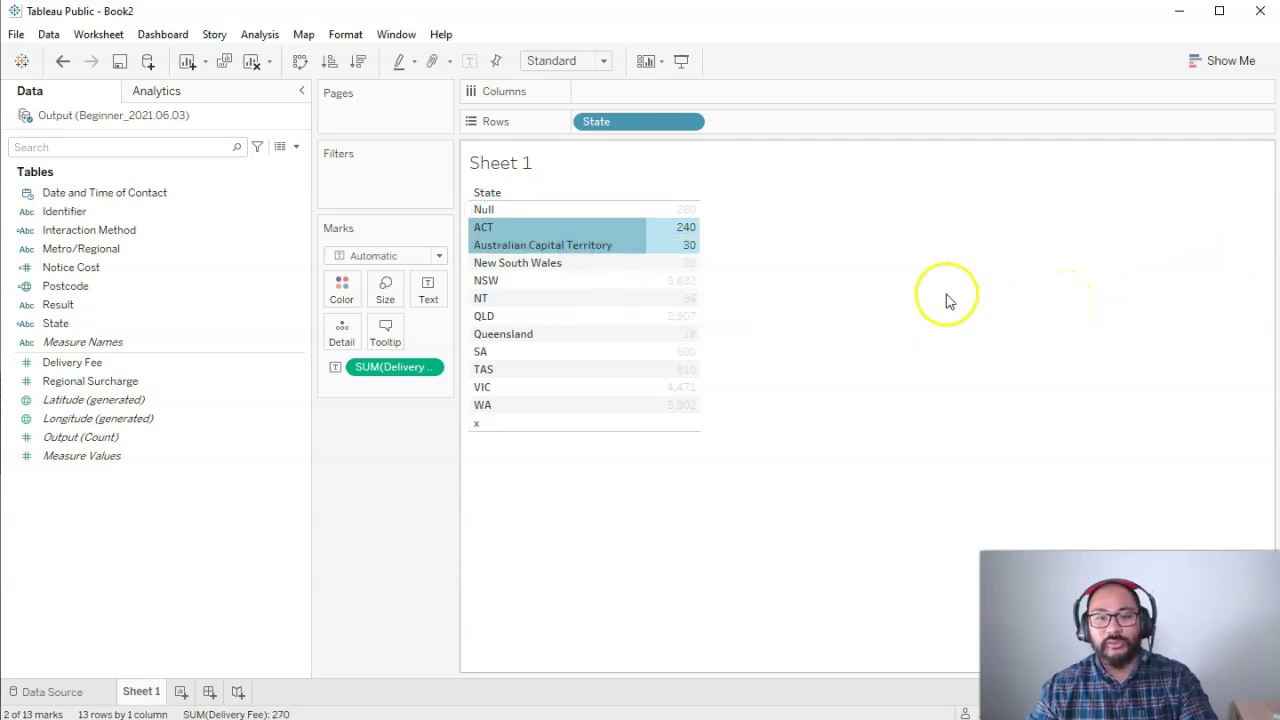
mouse_move(557, 237)
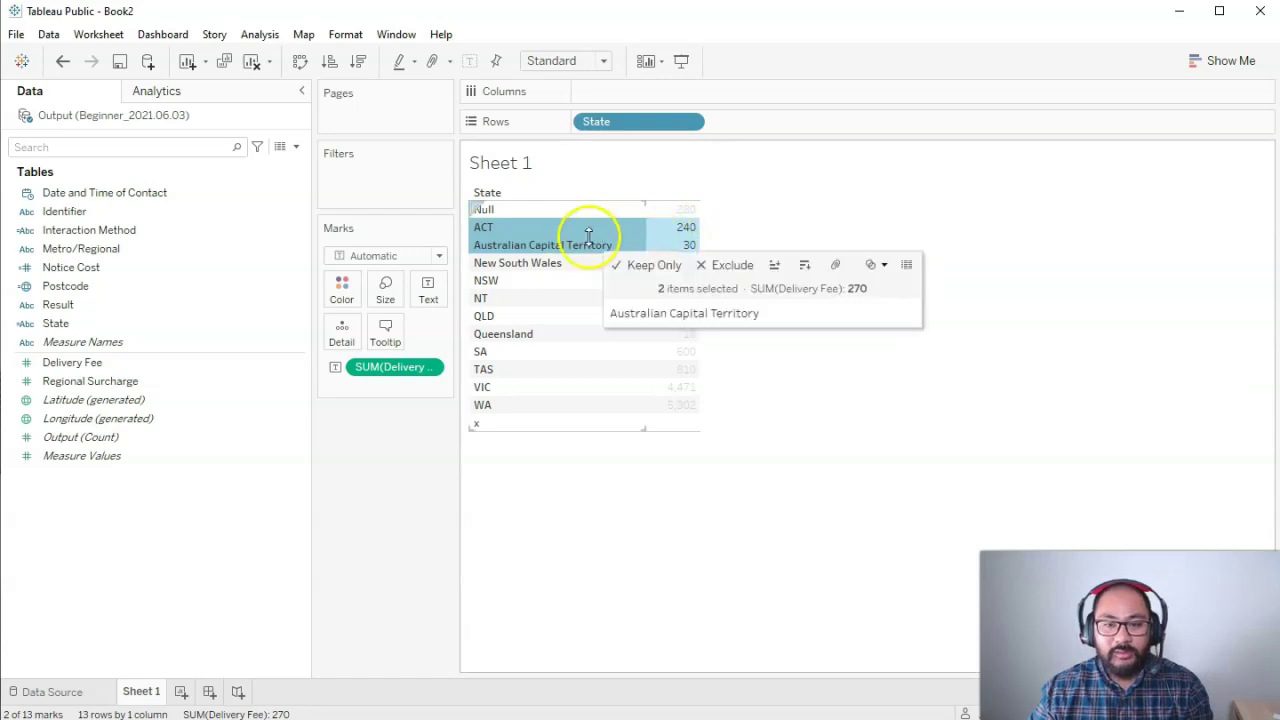
click(835, 265)
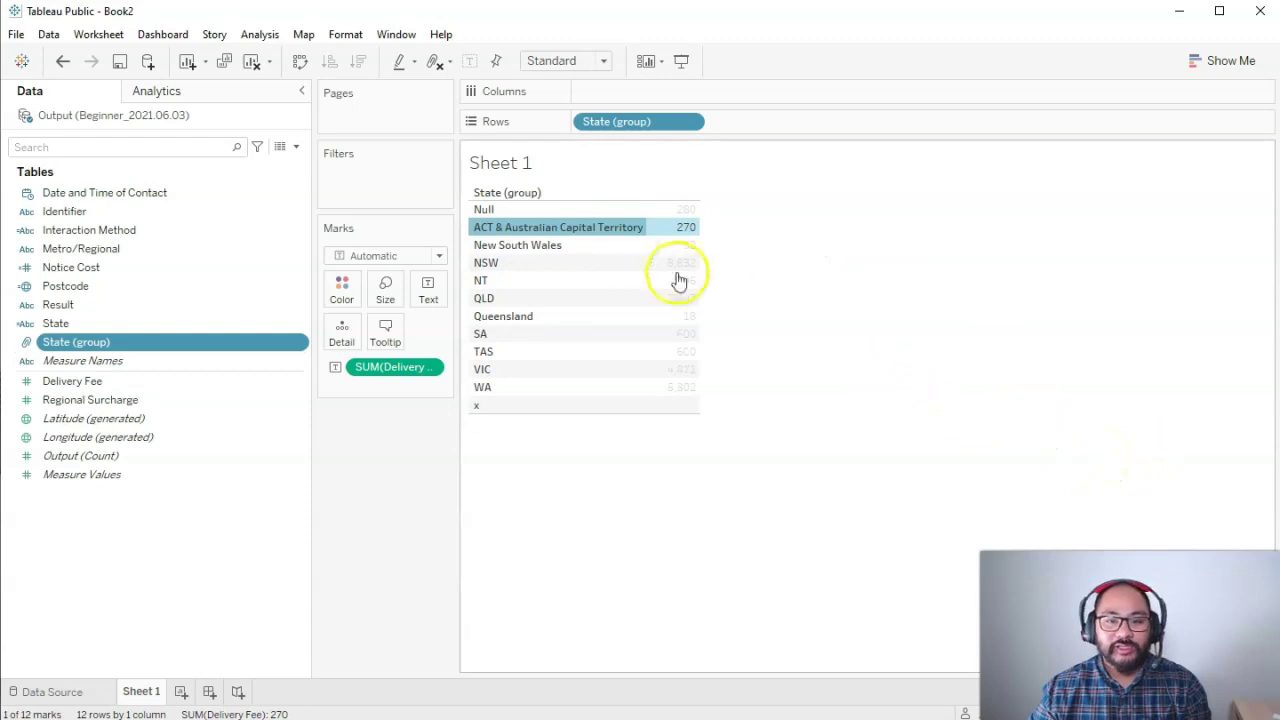
click(907, 228)
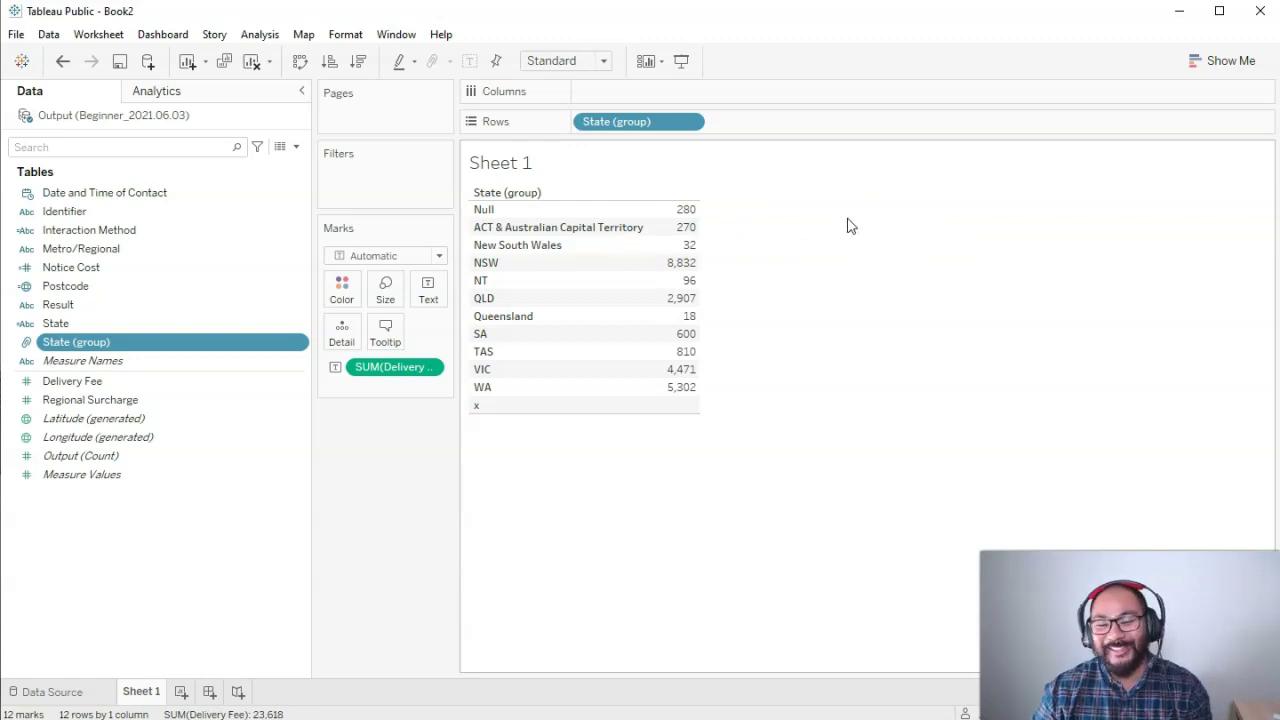
Widen the row labels of the grouped table and group New South Wales with NSW.
drag(650, 228, 672, 312)
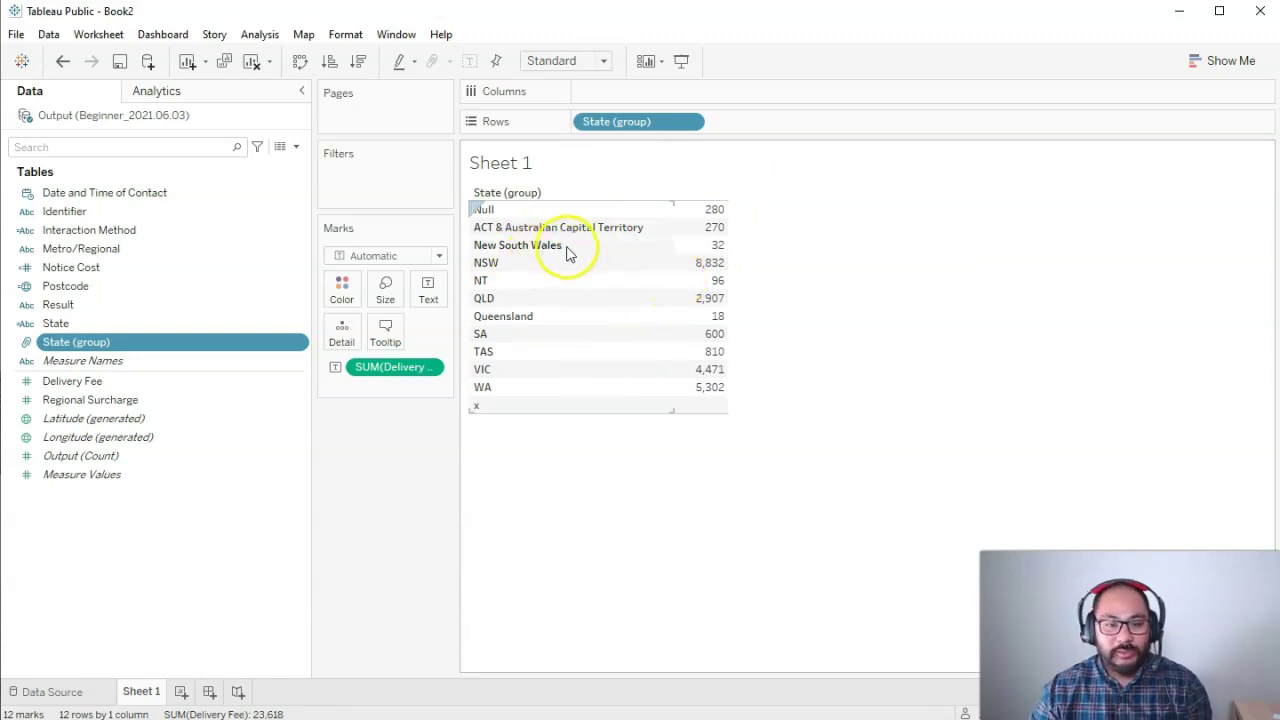
click(566, 250)
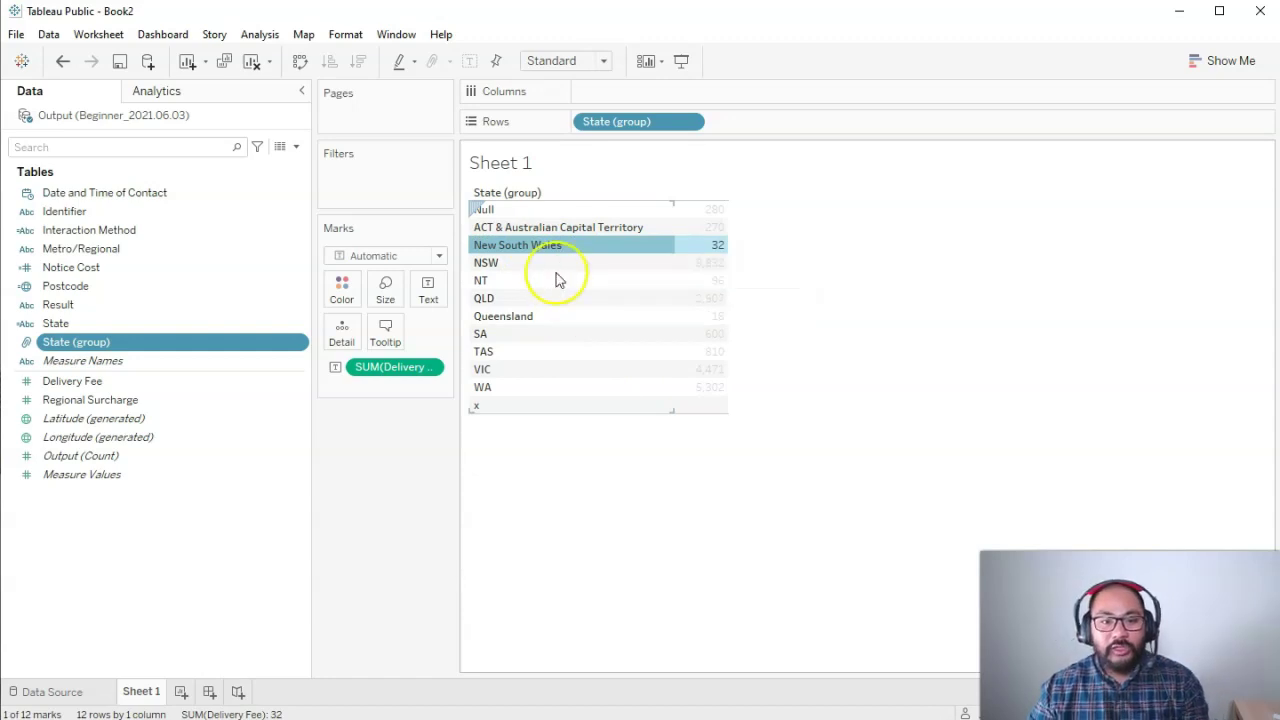
ctrl+click(545, 262)
ctrl+click(546, 287)
ctrl+click(543, 266)
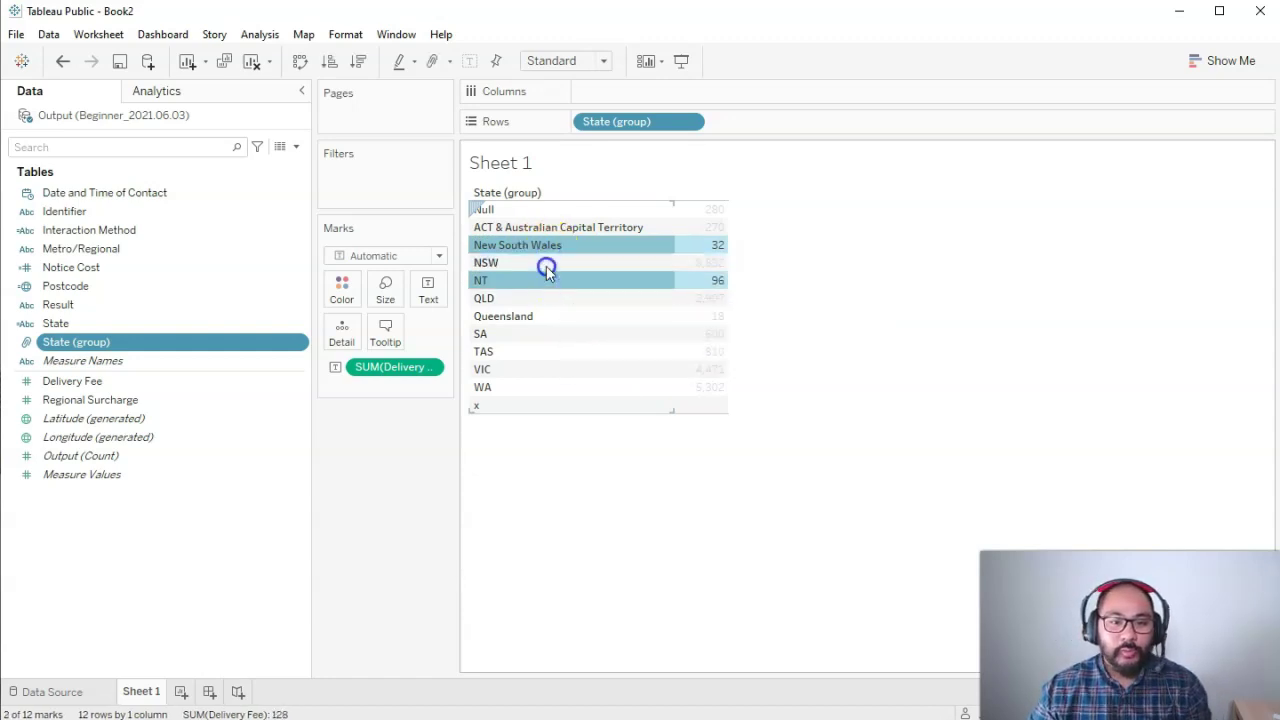
ctrl+click(560, 249)
ctrl+click(563, 281)
click(565, 250)
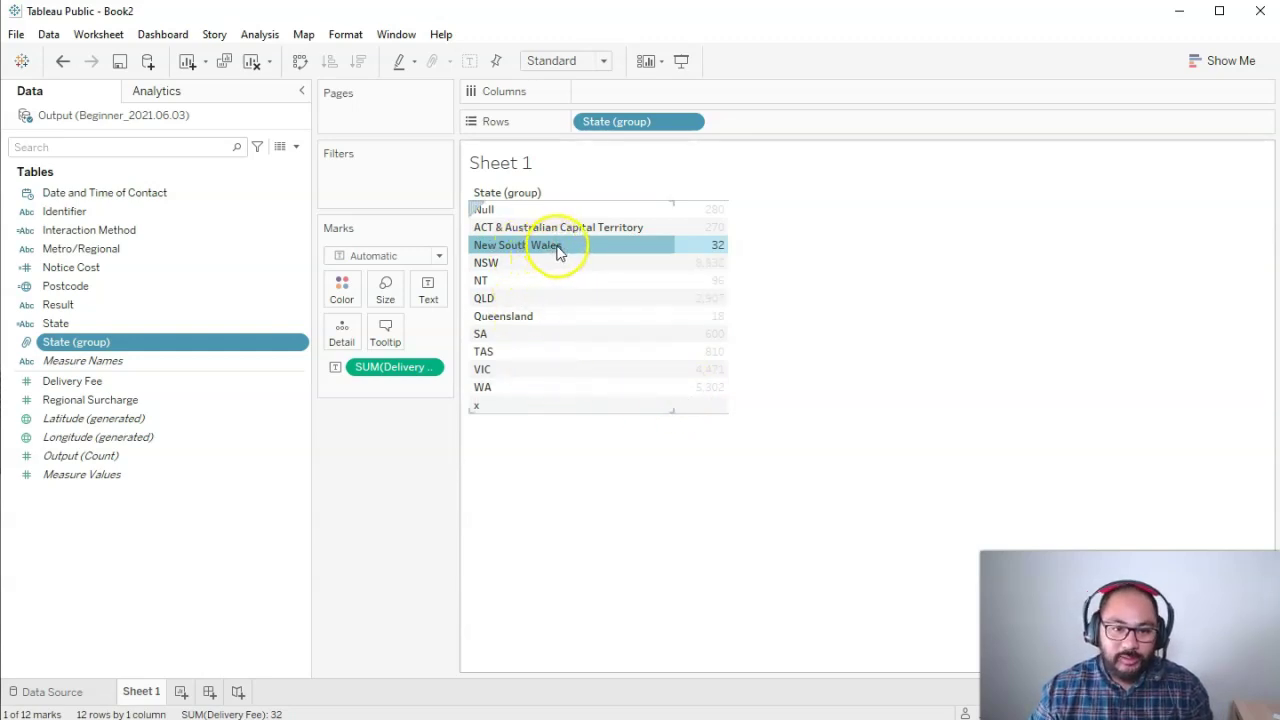
ctrl+click(544, 266)
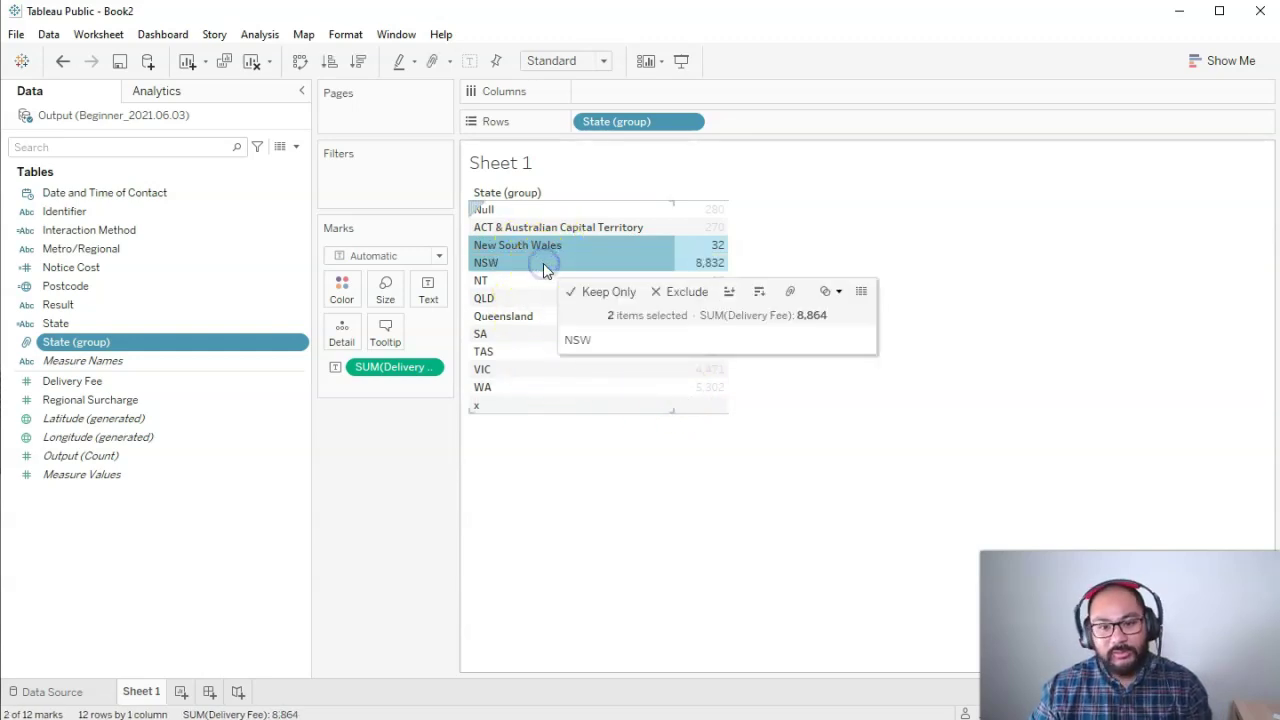
click(789, 292)
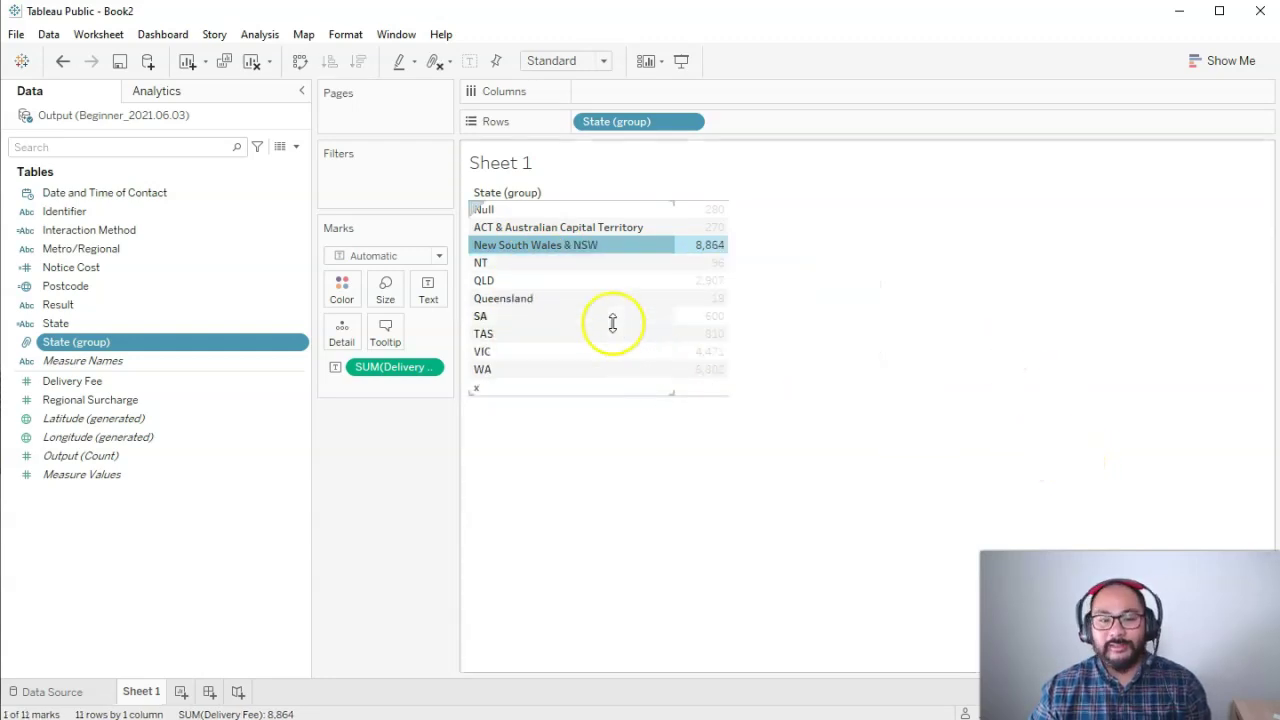
Group the QLD and Queensland rows into one state entry.
click(530, 281)
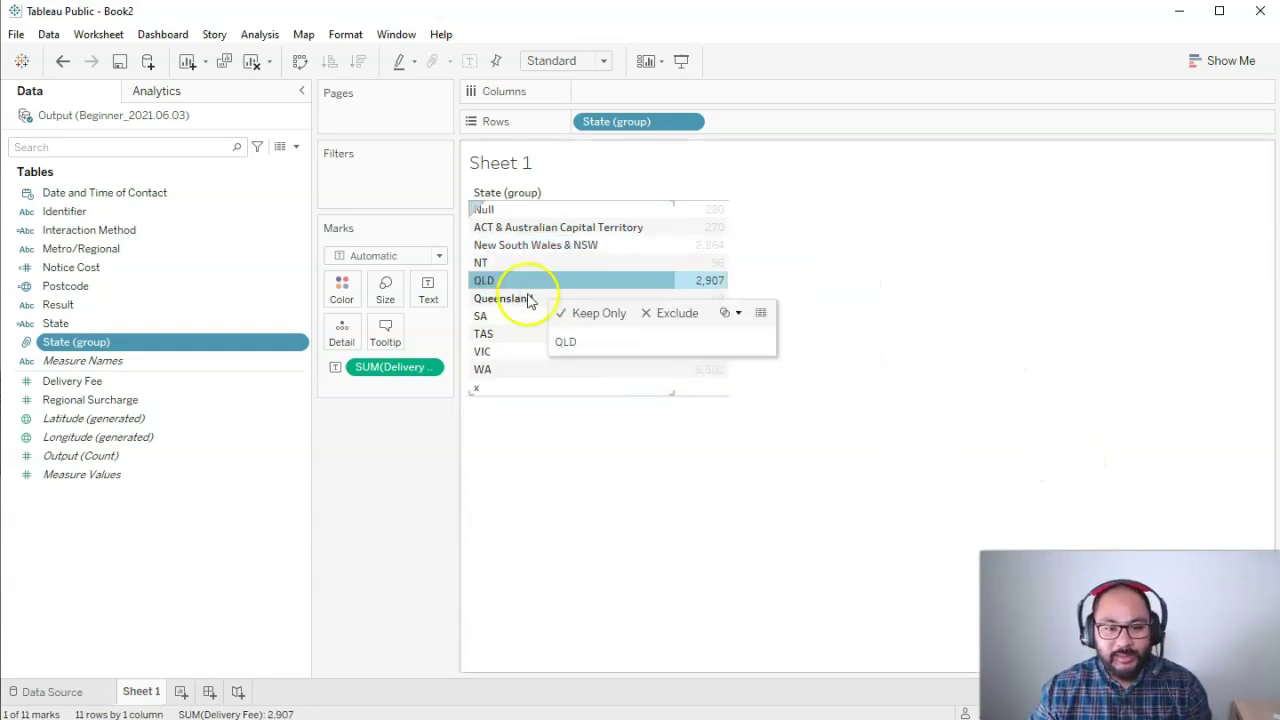
ctrl+click(528, 300)
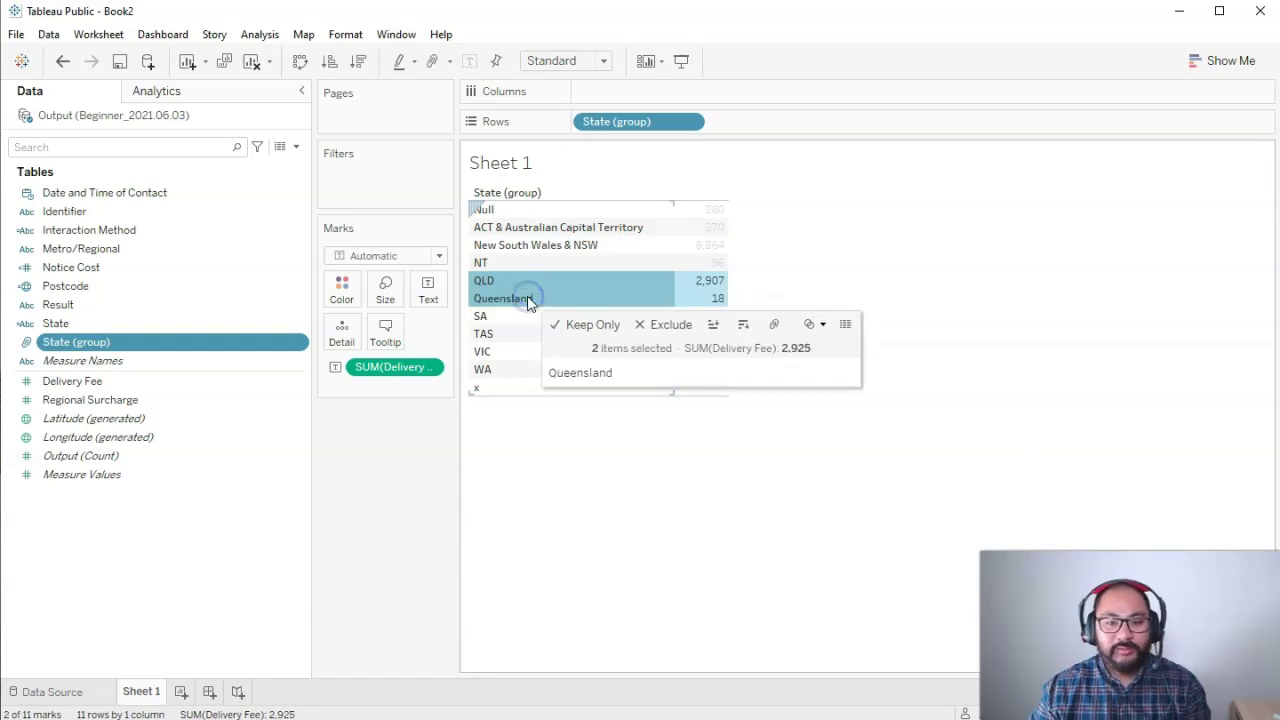
click(773, 326)
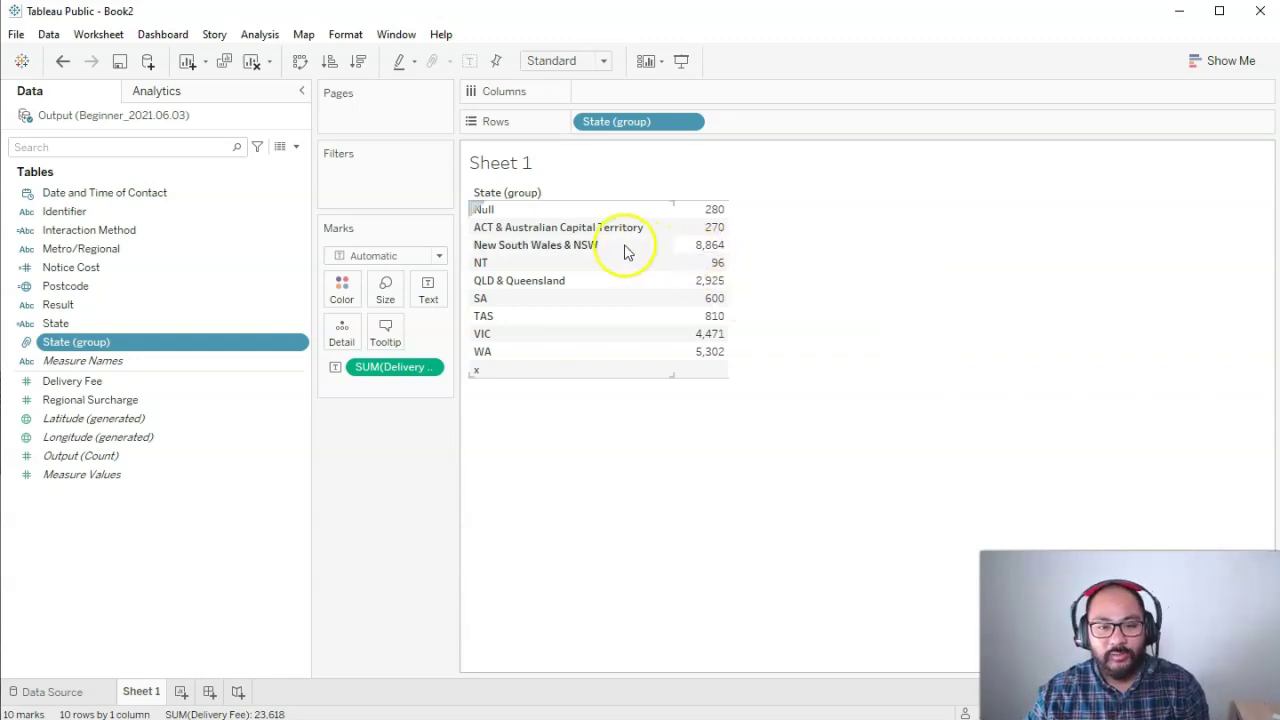
Set the alias of the ACT & Australian Capital Territory group to ACT.
right_click(552, 227)
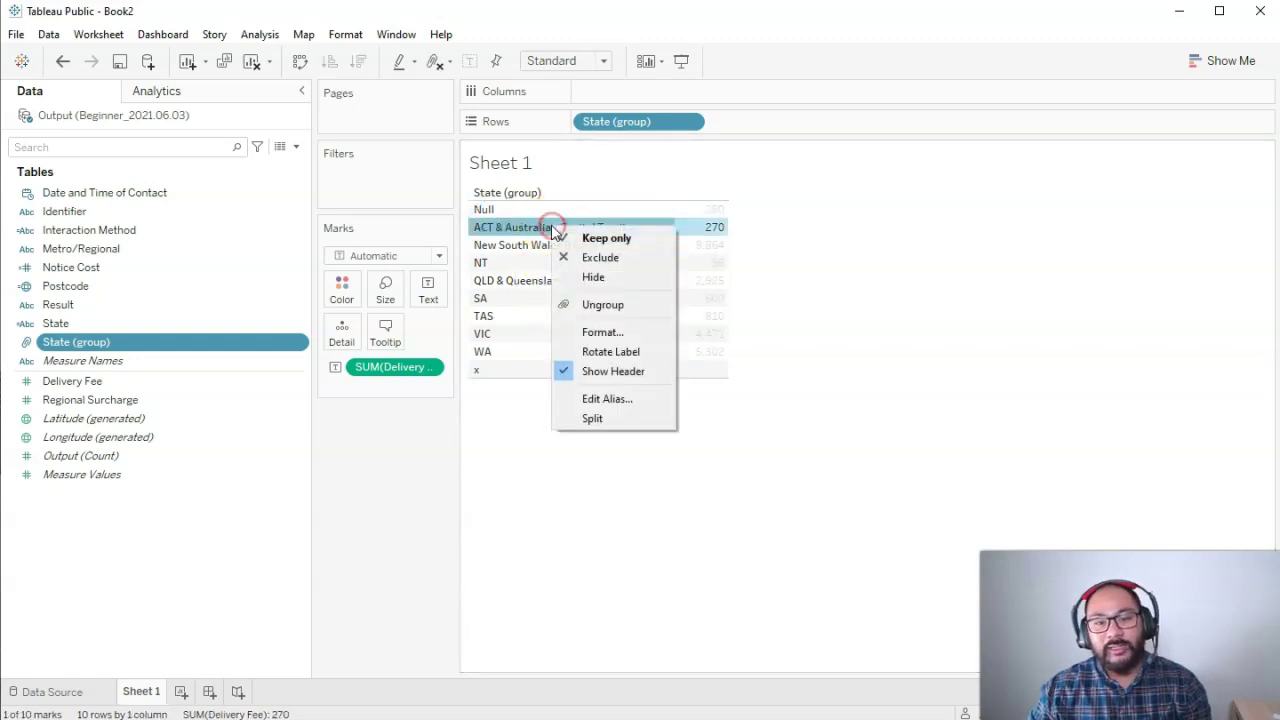
click(642, 399)
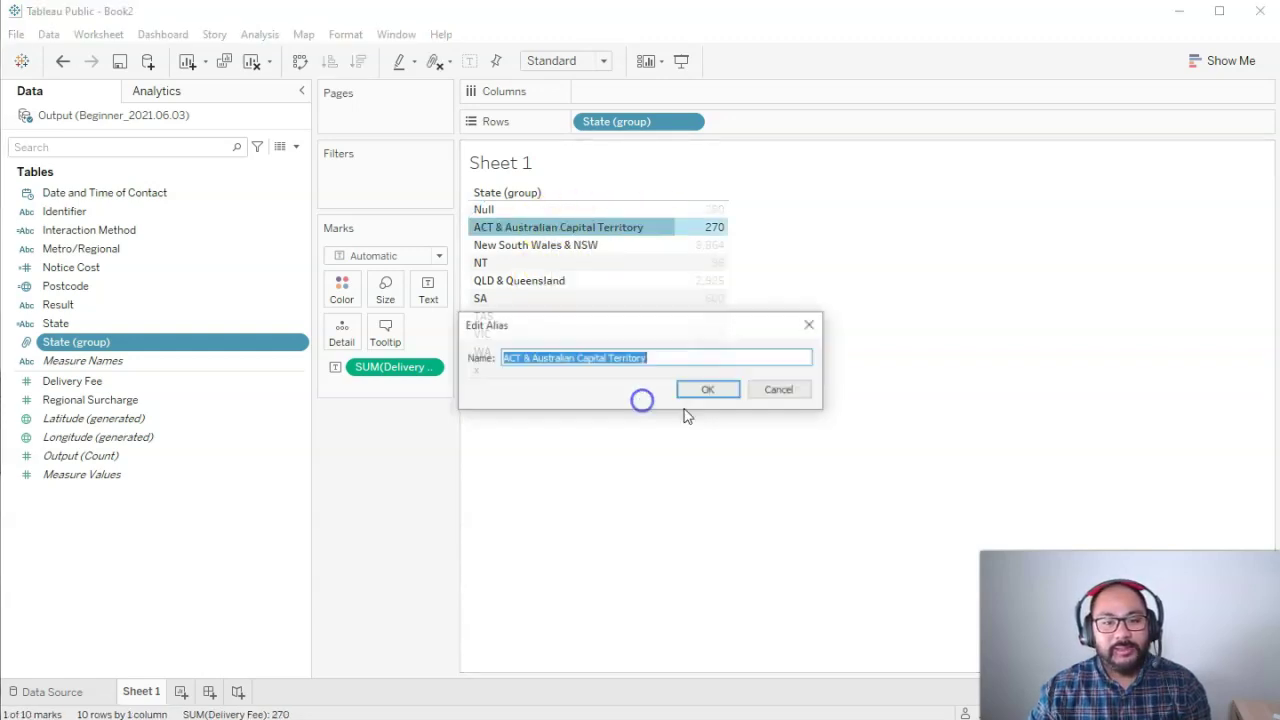
text(ACT)
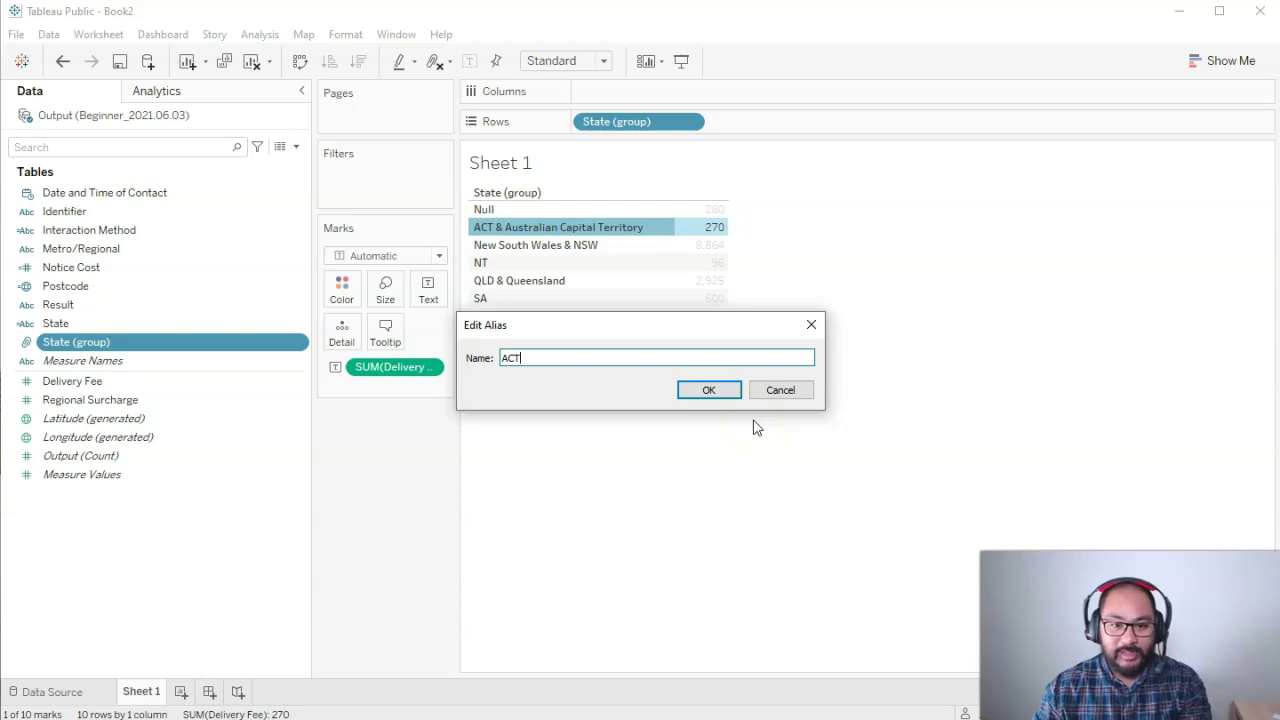
click(709, 390)
Set the alias of the New South Wales & NSW group to NSW.
right_click(553, 245)
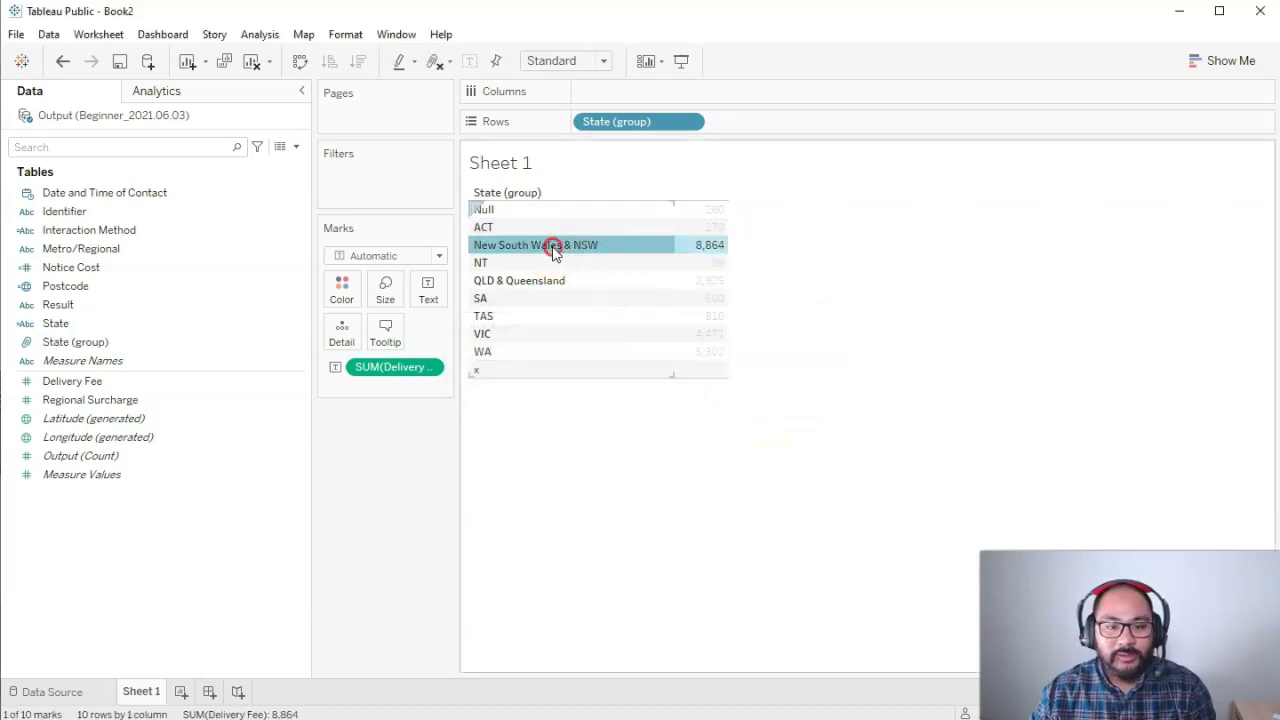
click(608, 420)
text(NSW)
click(731, 389)
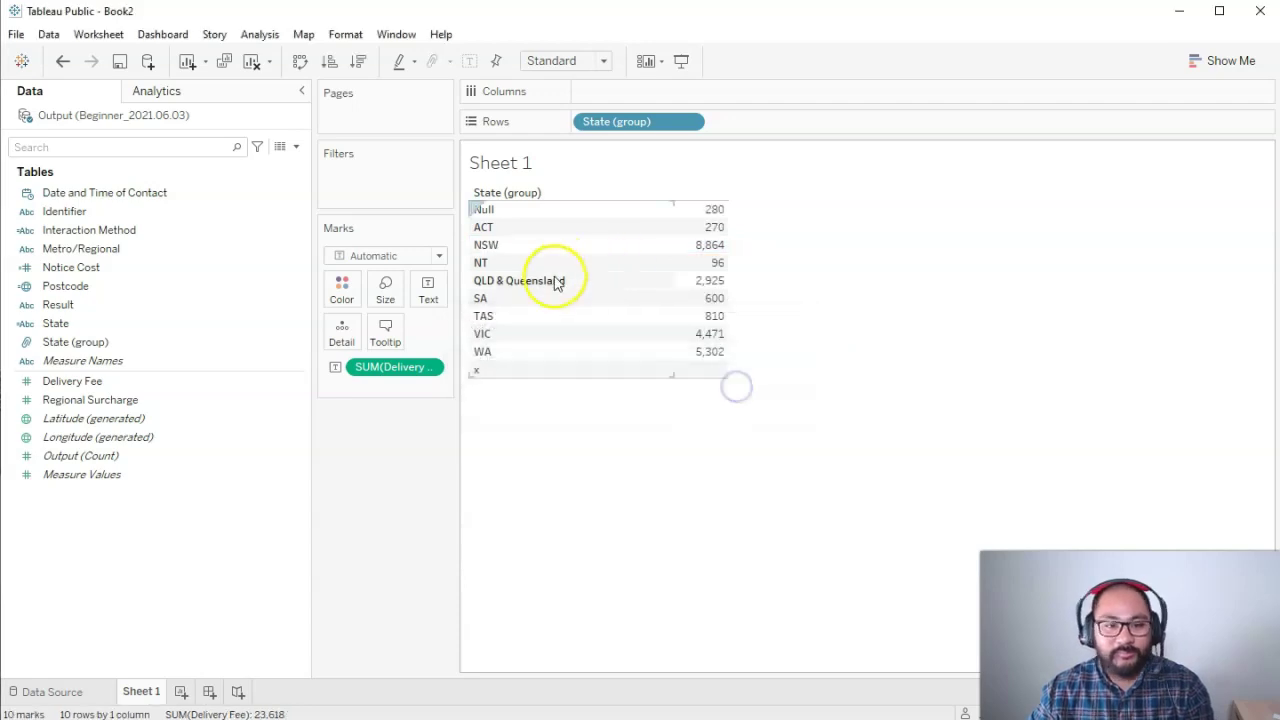
Set the alias of the QLD & Queensland group to QLD.
right_click(553, 280)
click(617, 449)
text(QLD)
click(700, 390)
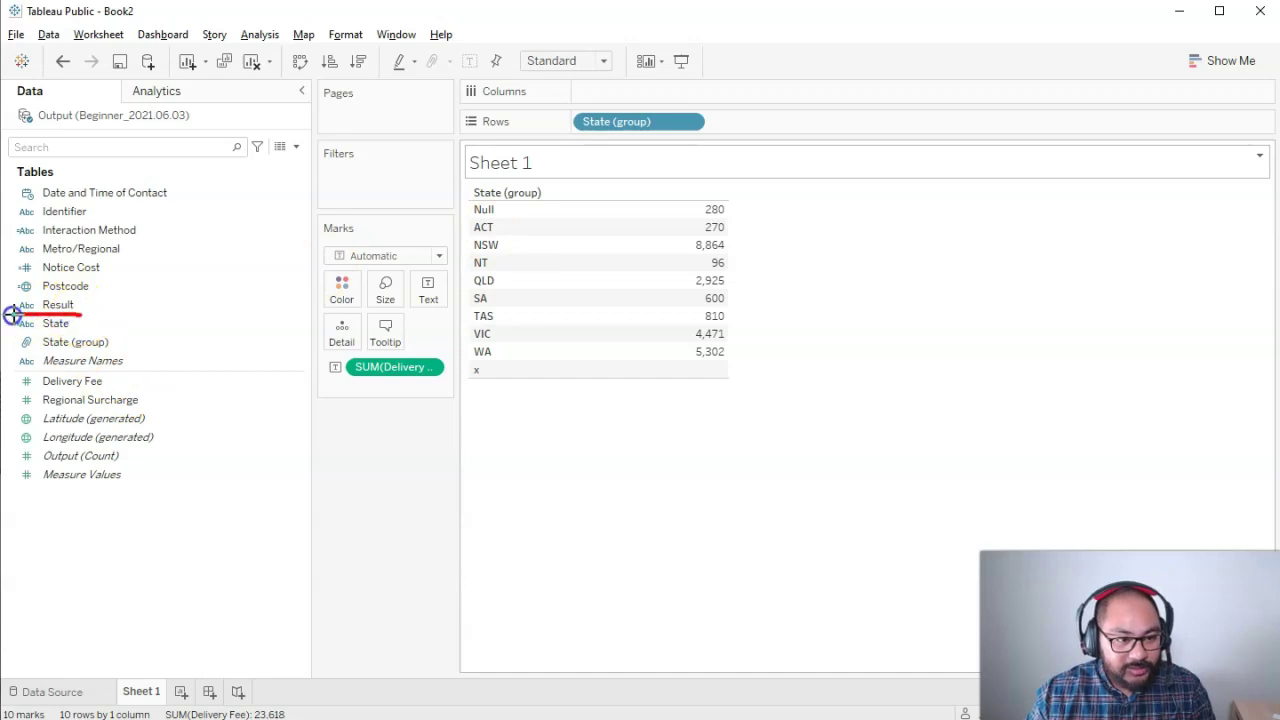
Add the original State field to the rows beside State (group) to compare the two.
click(94, 323)
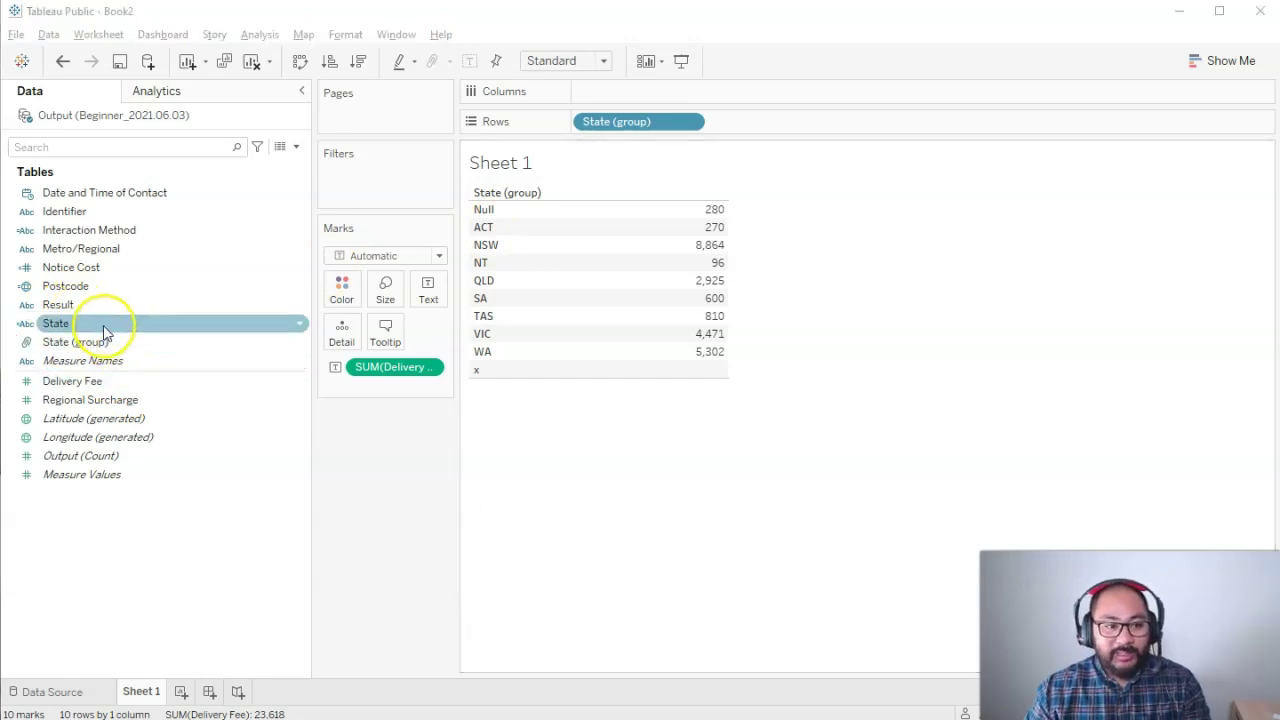
drag(54, 326, 734, 123)
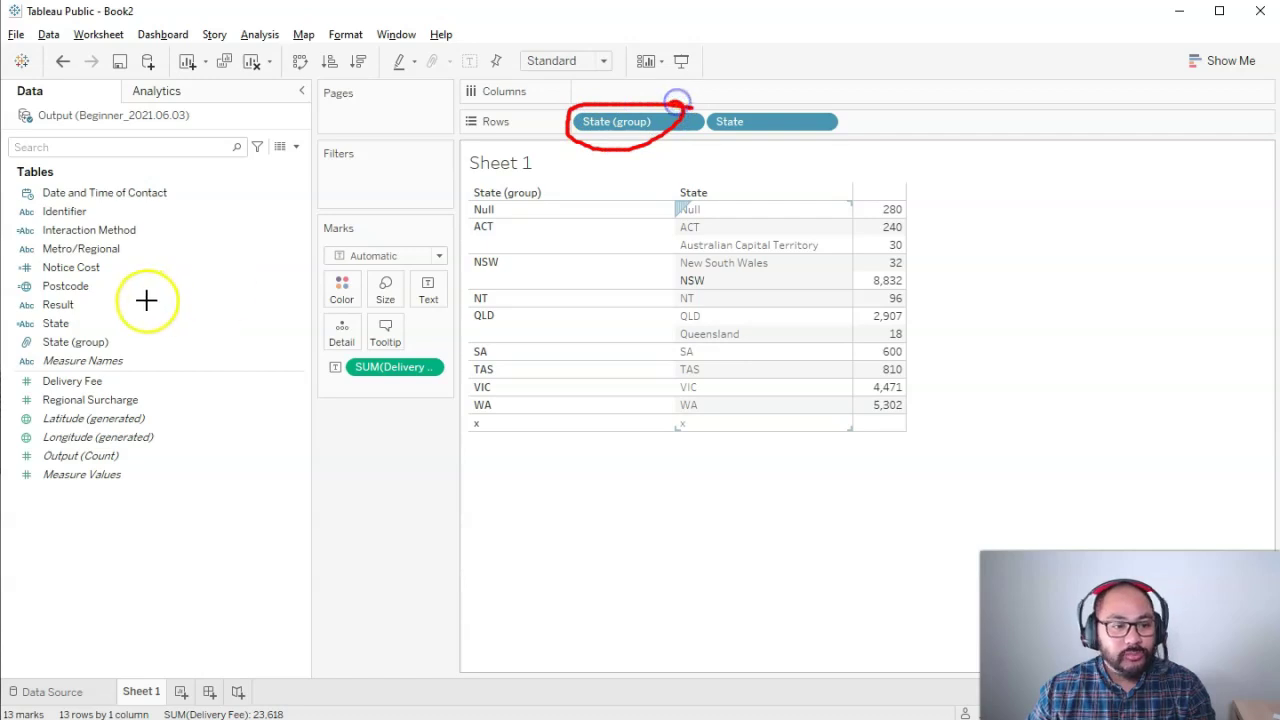
drag(73, 356, 33, 341)
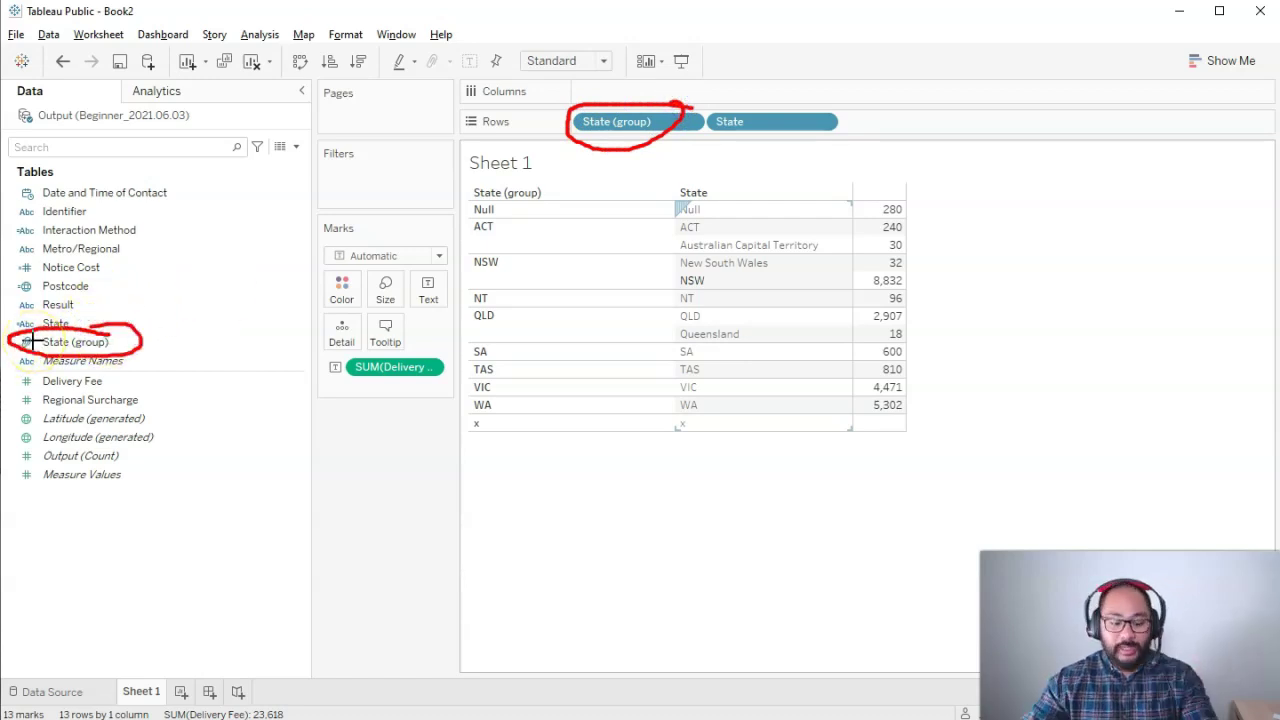
Assign the State/Province geographic role to the State (group) field.
click(26, 345)
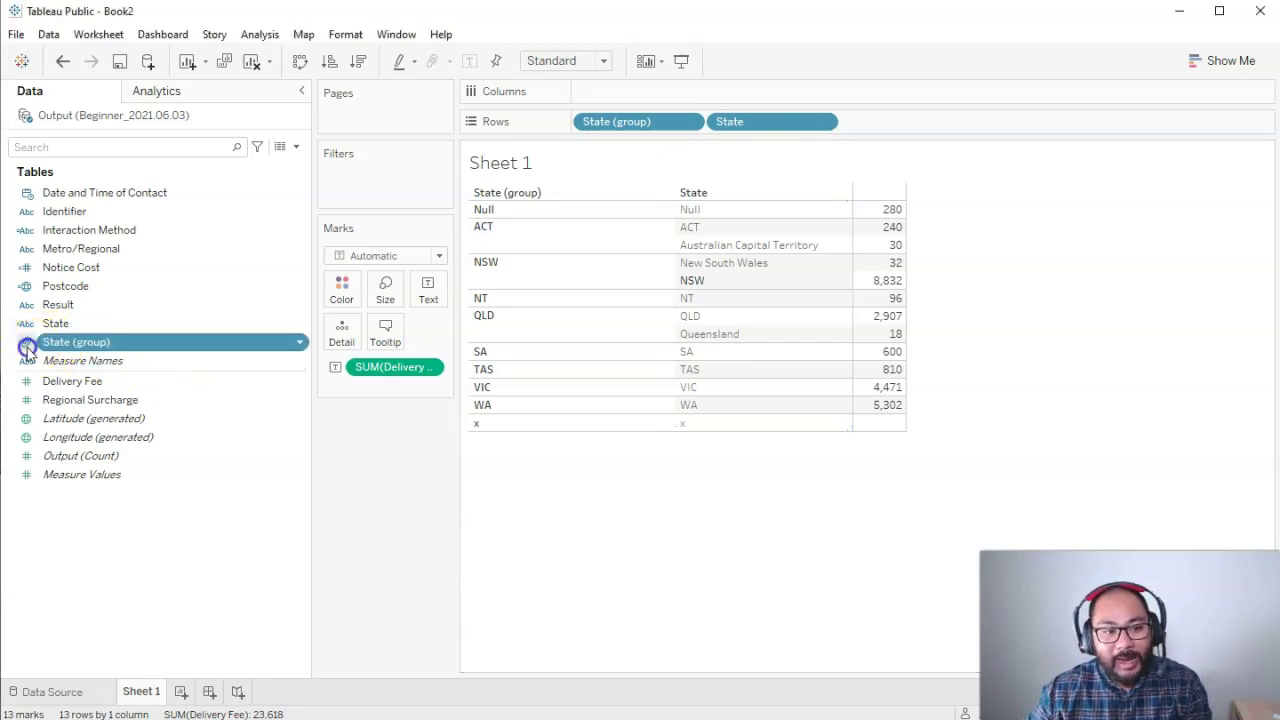
mouse_move(32, 364)
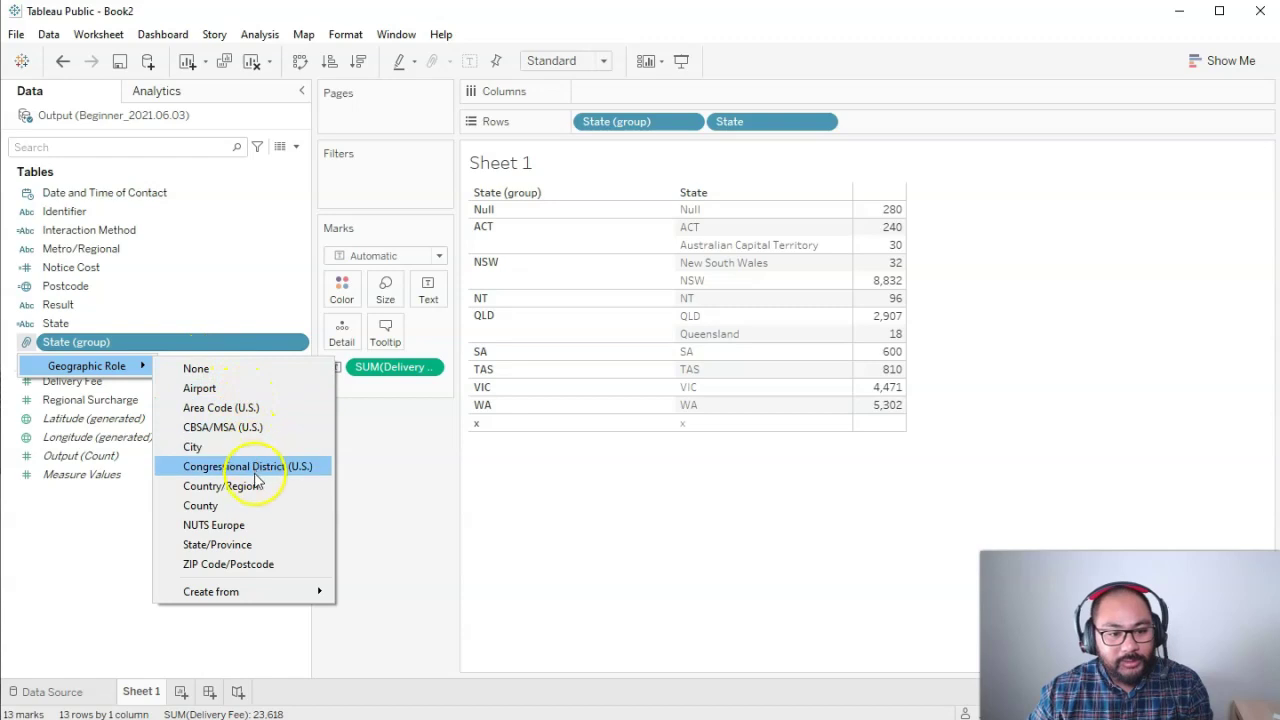
click(259, 549)
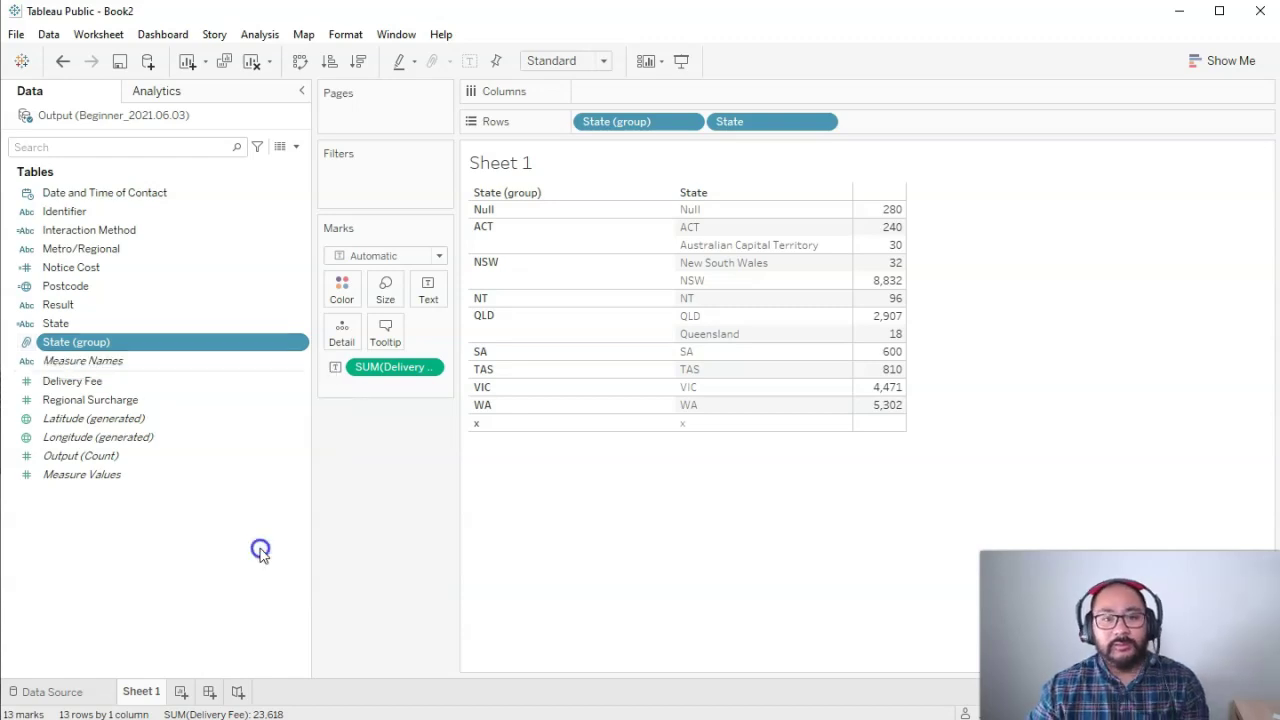
drag(50, 325, 728, 122)
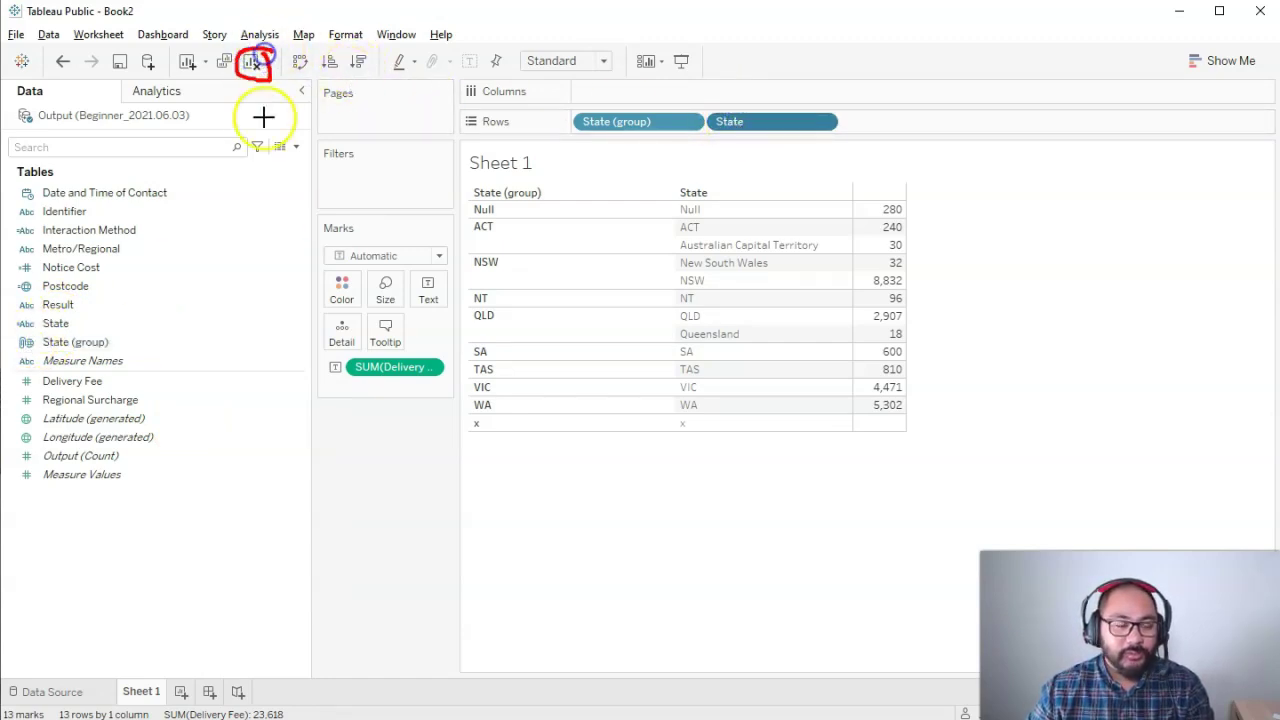
Clear the sheet and plot State (group) on a map.
click(253, 61)
click(160, 350)
double_click(135, 342)
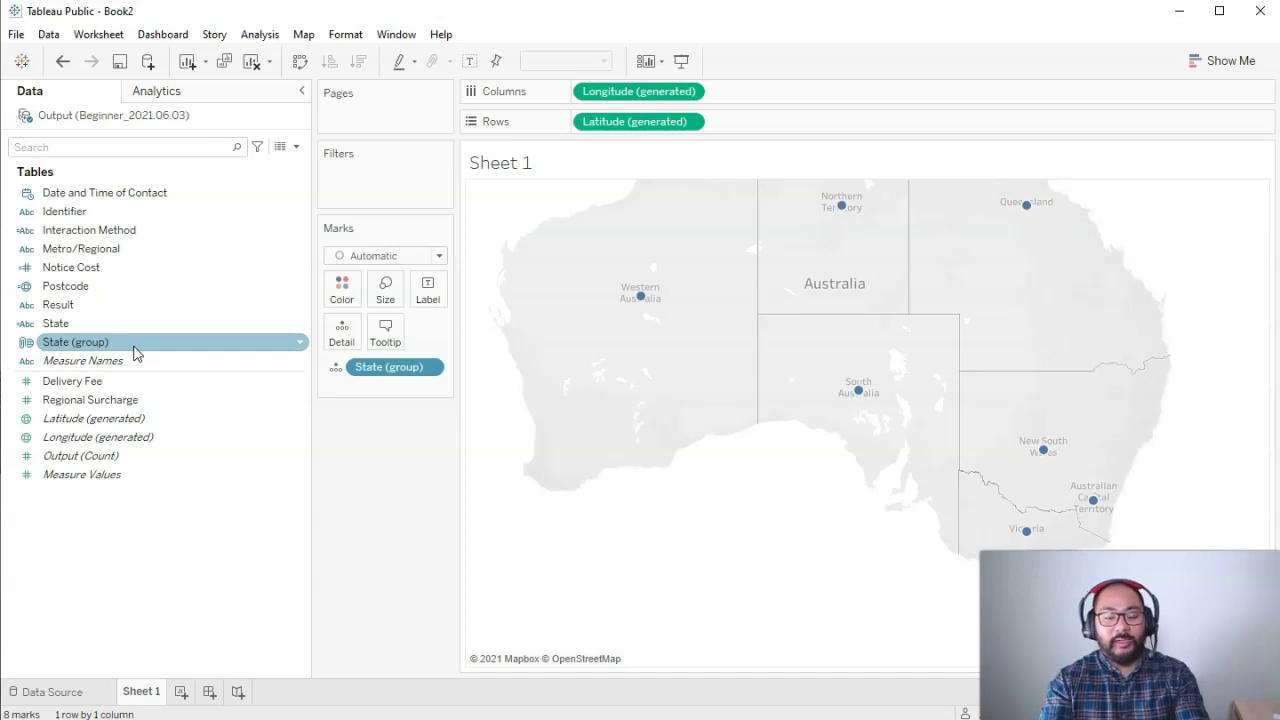
Undo the map, the sheet clearing and the geographic role change, and remove State from the rows.
key(ctrl+z)
key(ctrl+z)
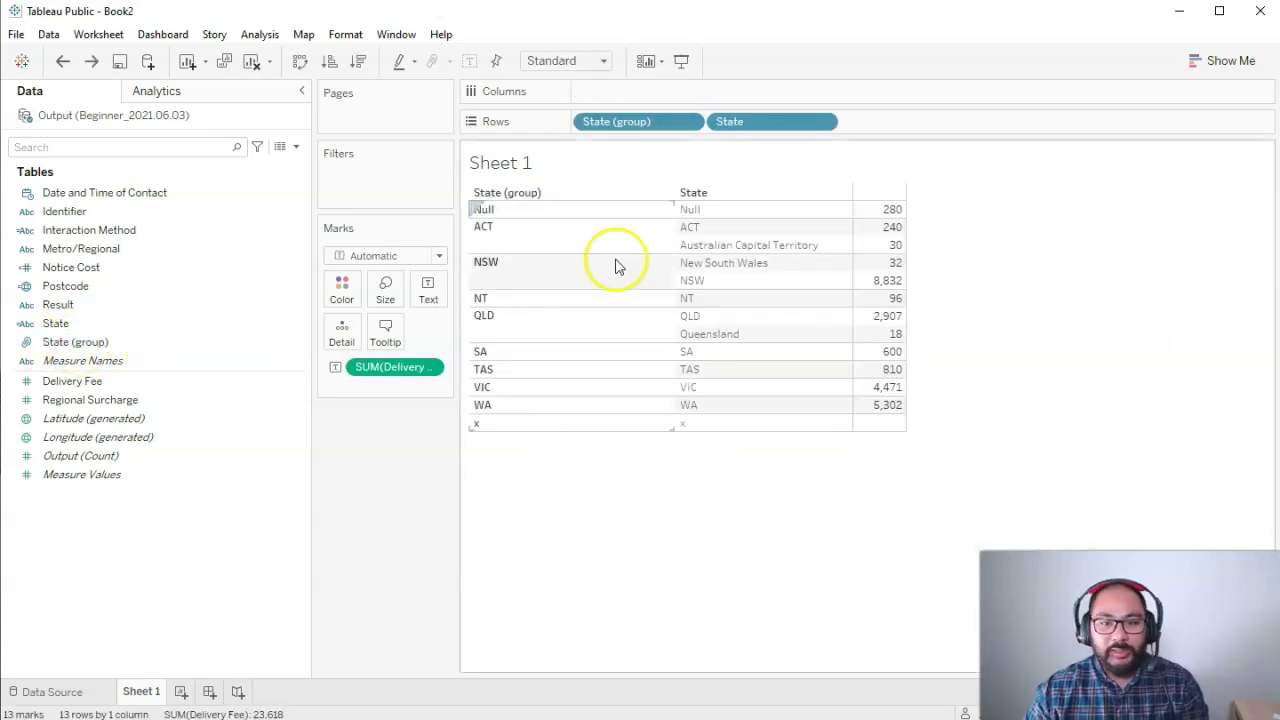
drag(786, 123, 383, 529)
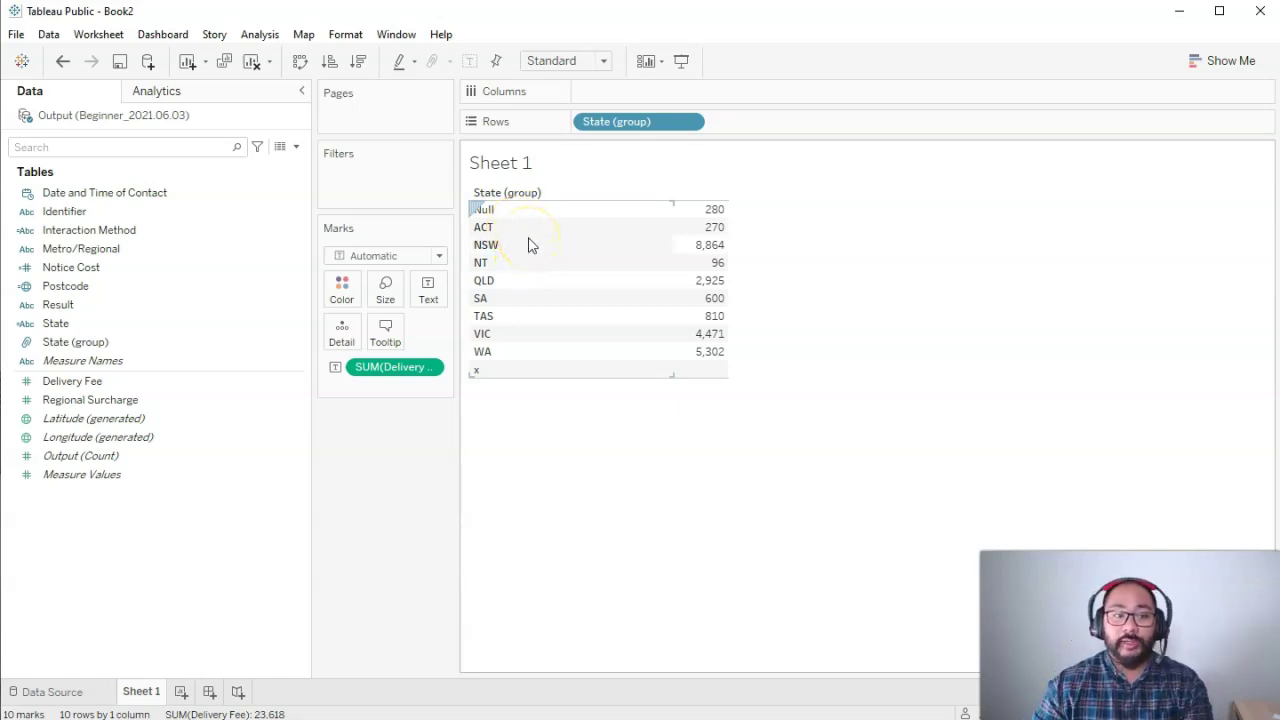
click(98, 364)
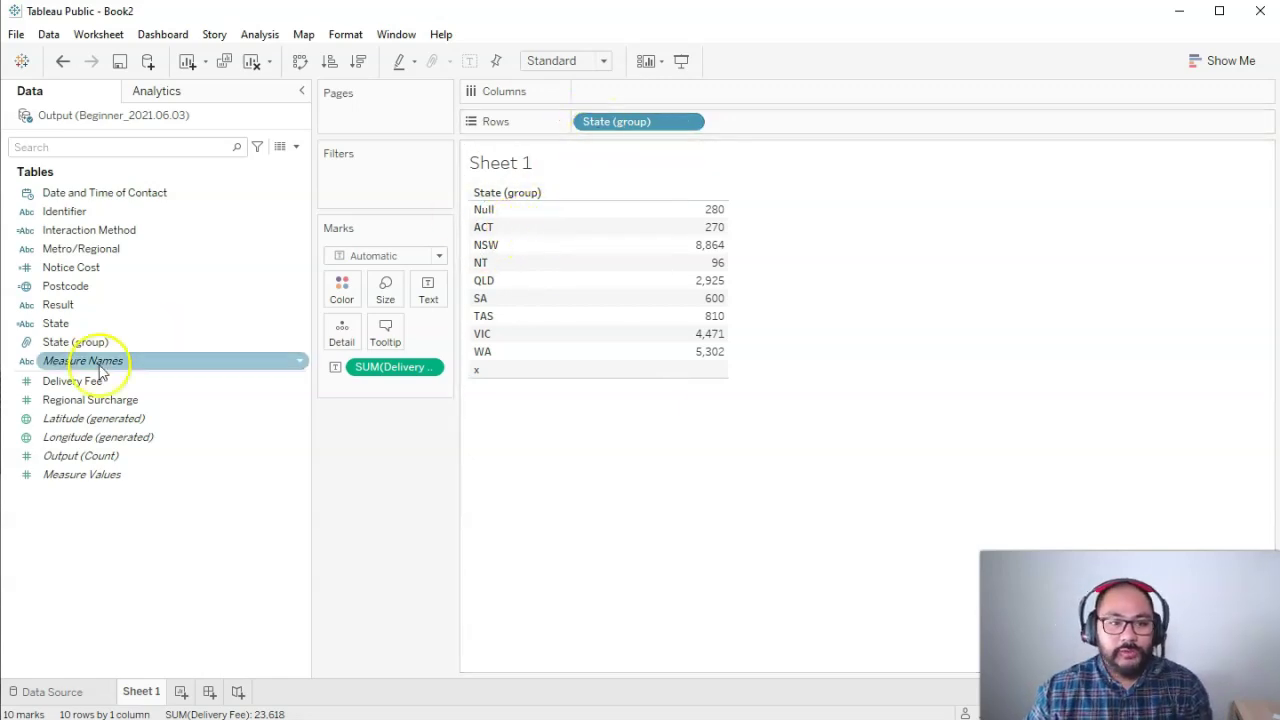
click(107, 343)
drag(107, 343, 782, 377)
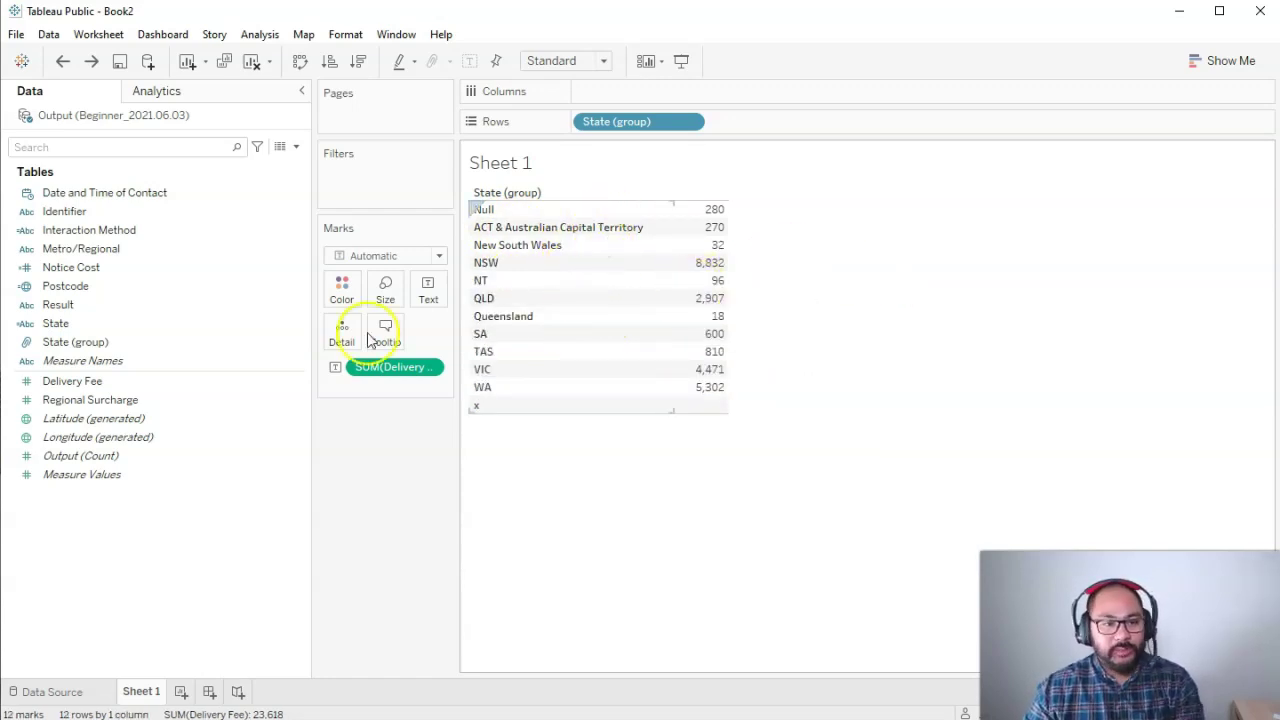
Open the State (group) field for group editing and expand the ACT & Australian Capital Territory group.
click(89, 342)
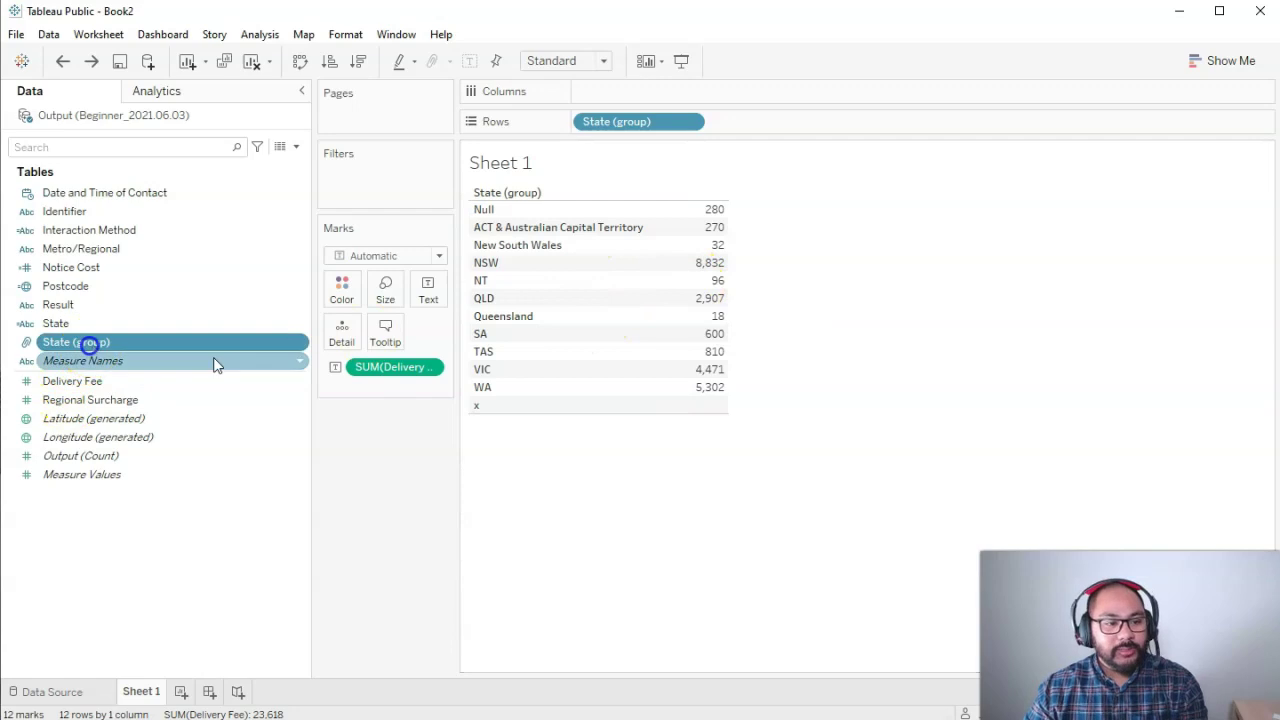
right_click(157, 344)
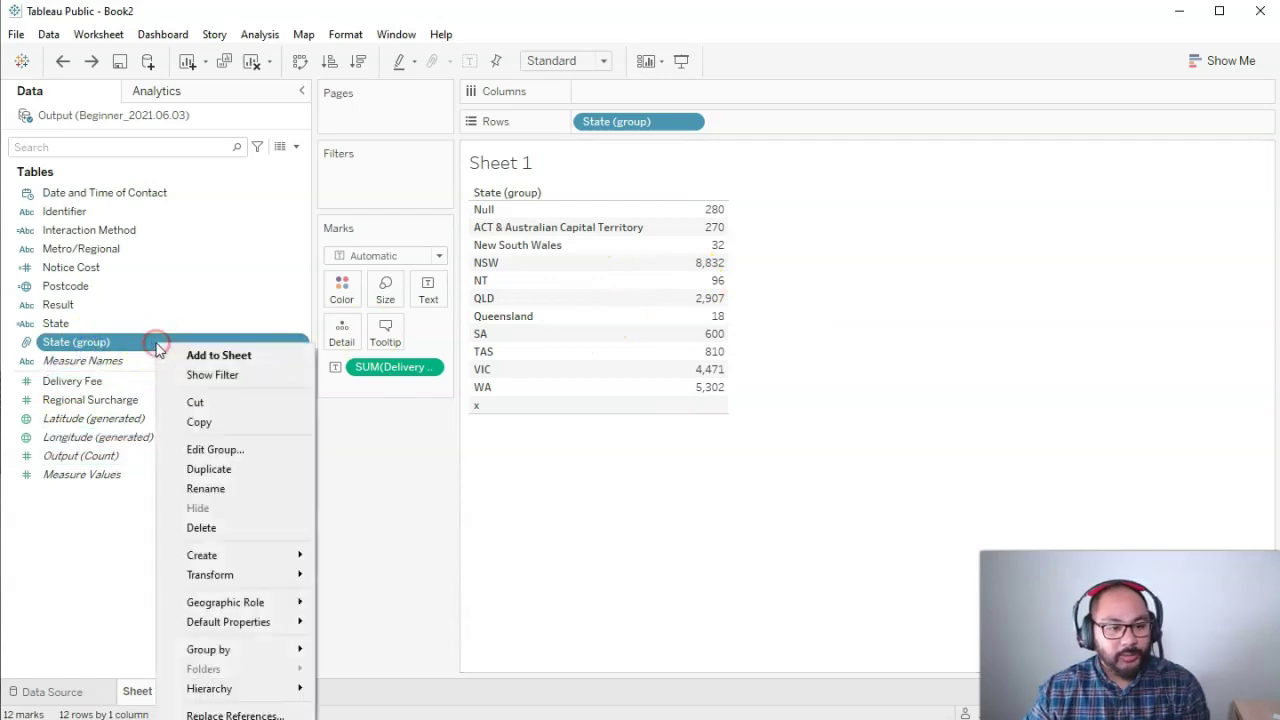
click(266, 460)
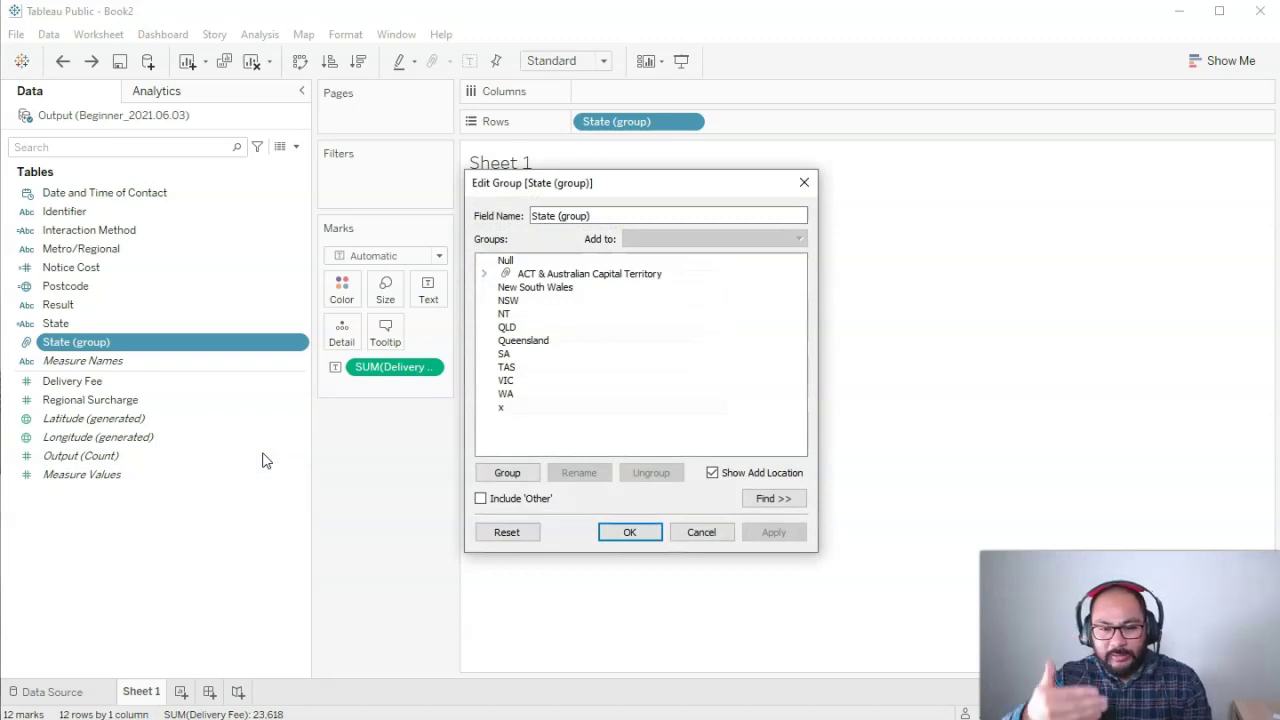
triple_click(634, 217)
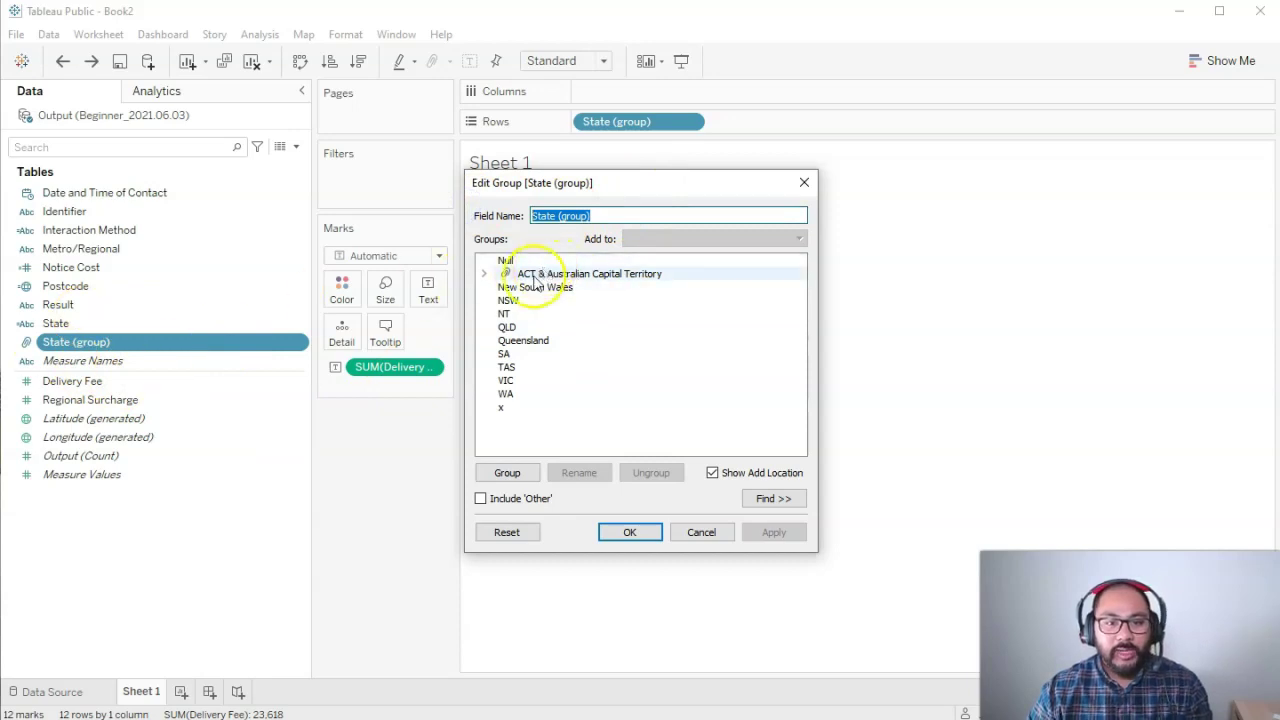
click(483, 274)
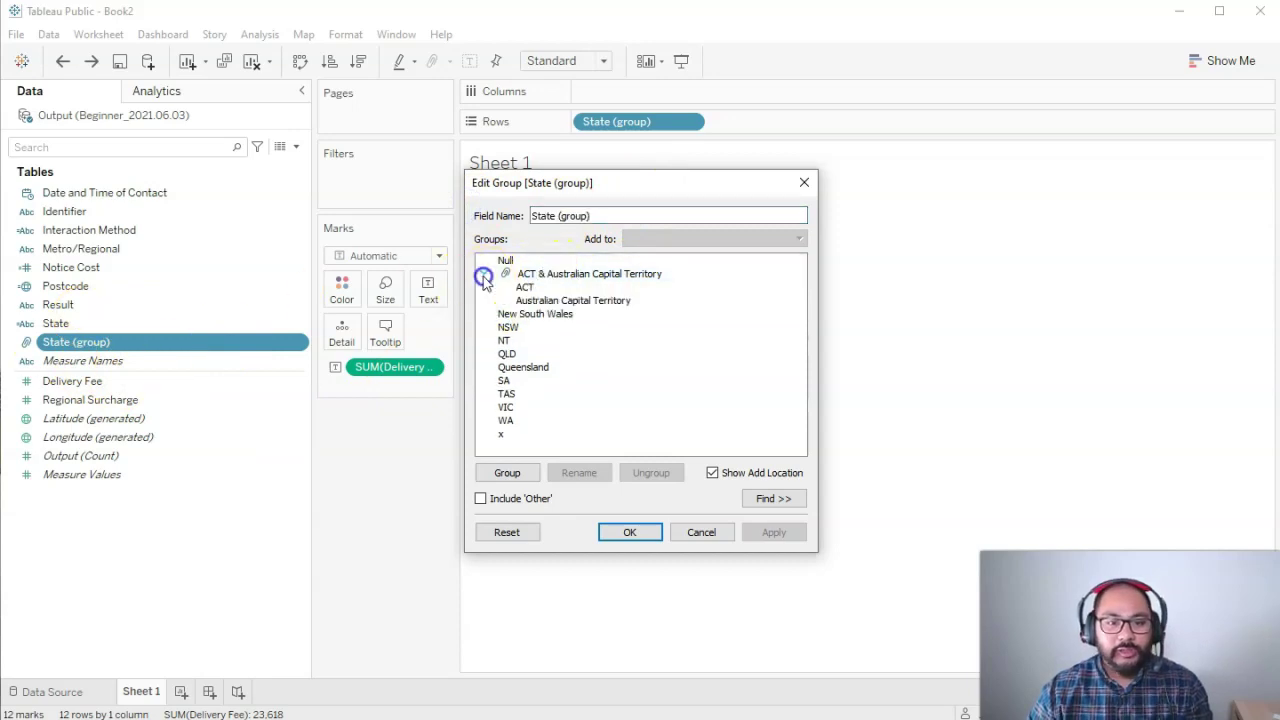
Group New South Wales with NSW in the group definition and name the new group NSW.
click(542, 318)
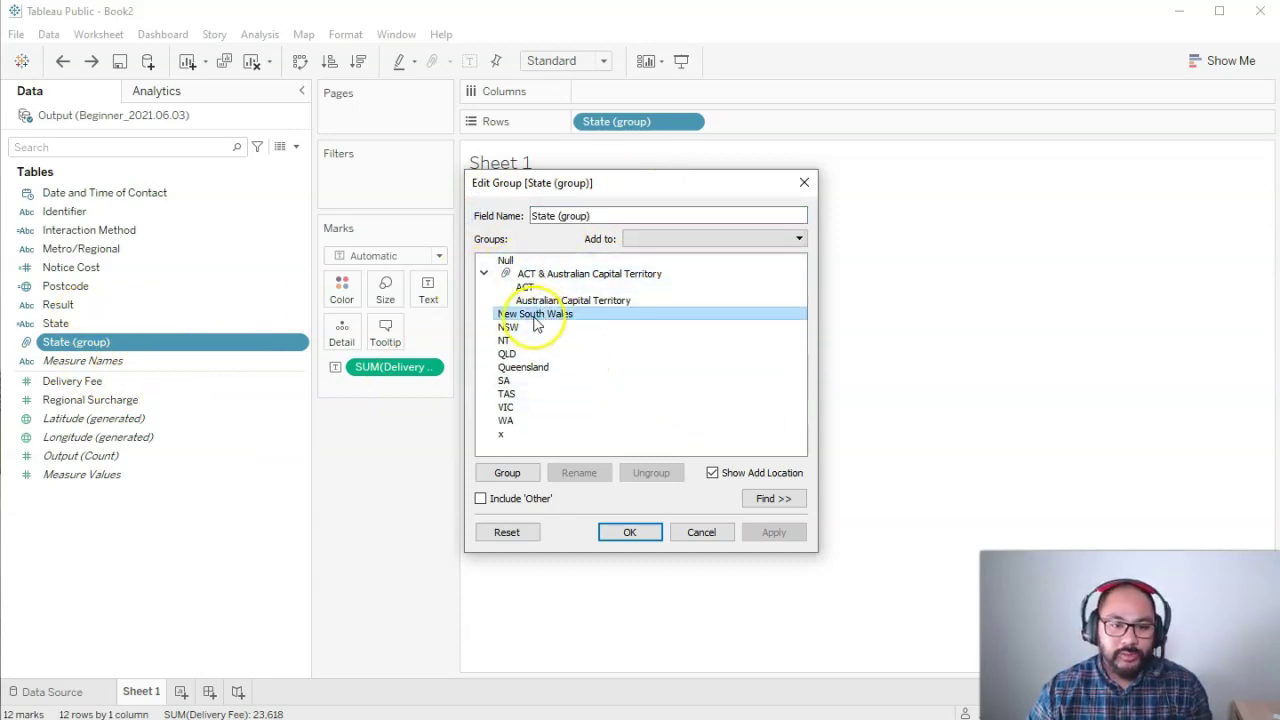
ctrl+click(530, 330)
click(575, 317)
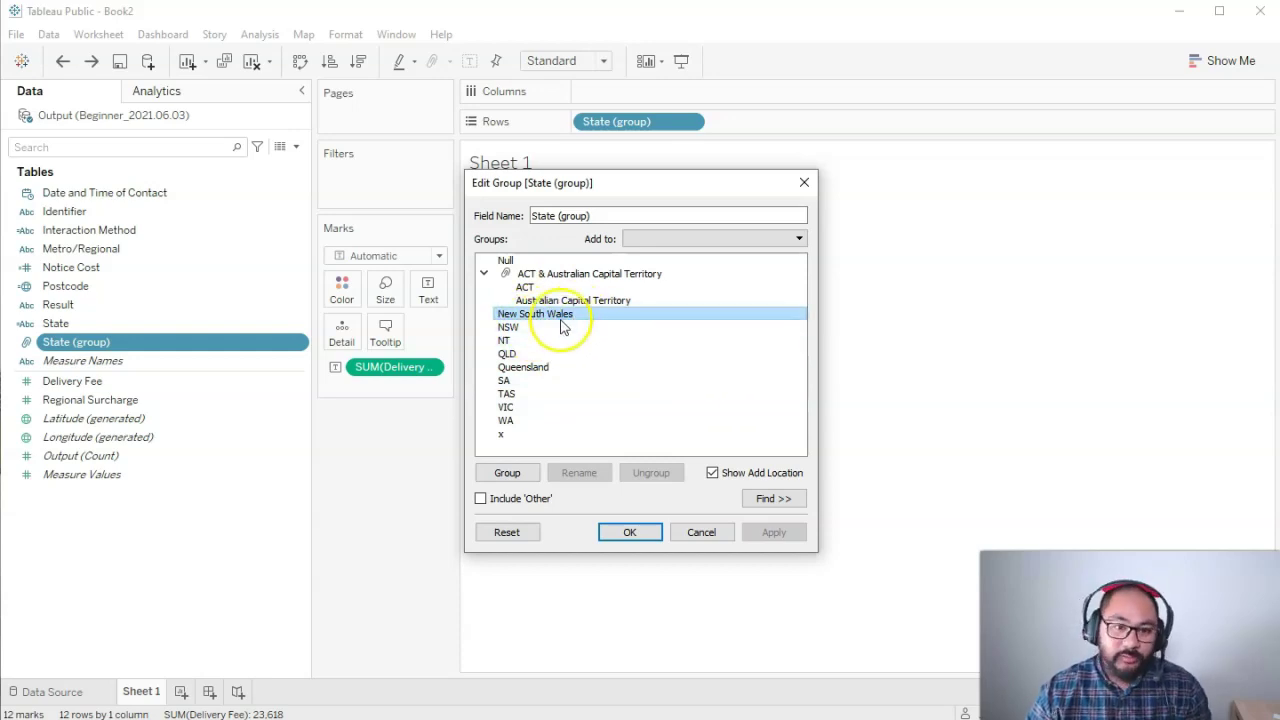
ctrl+click(557, 327)
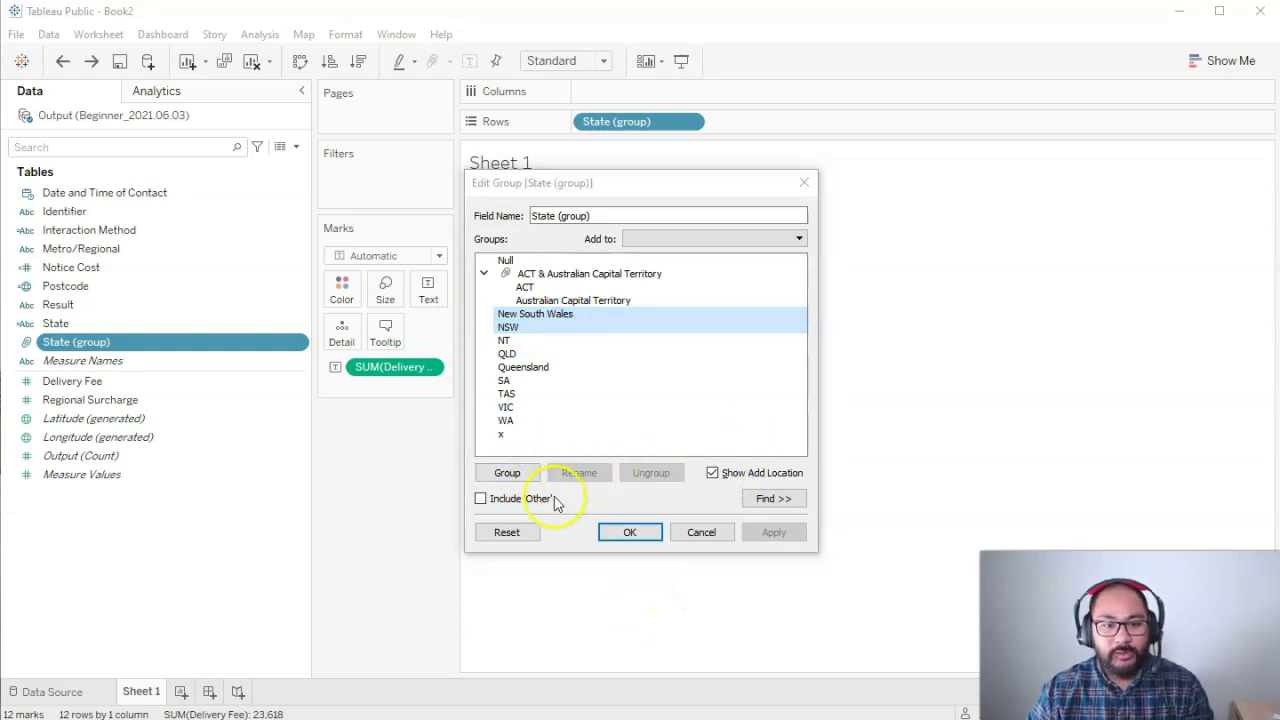
click(526, 475)
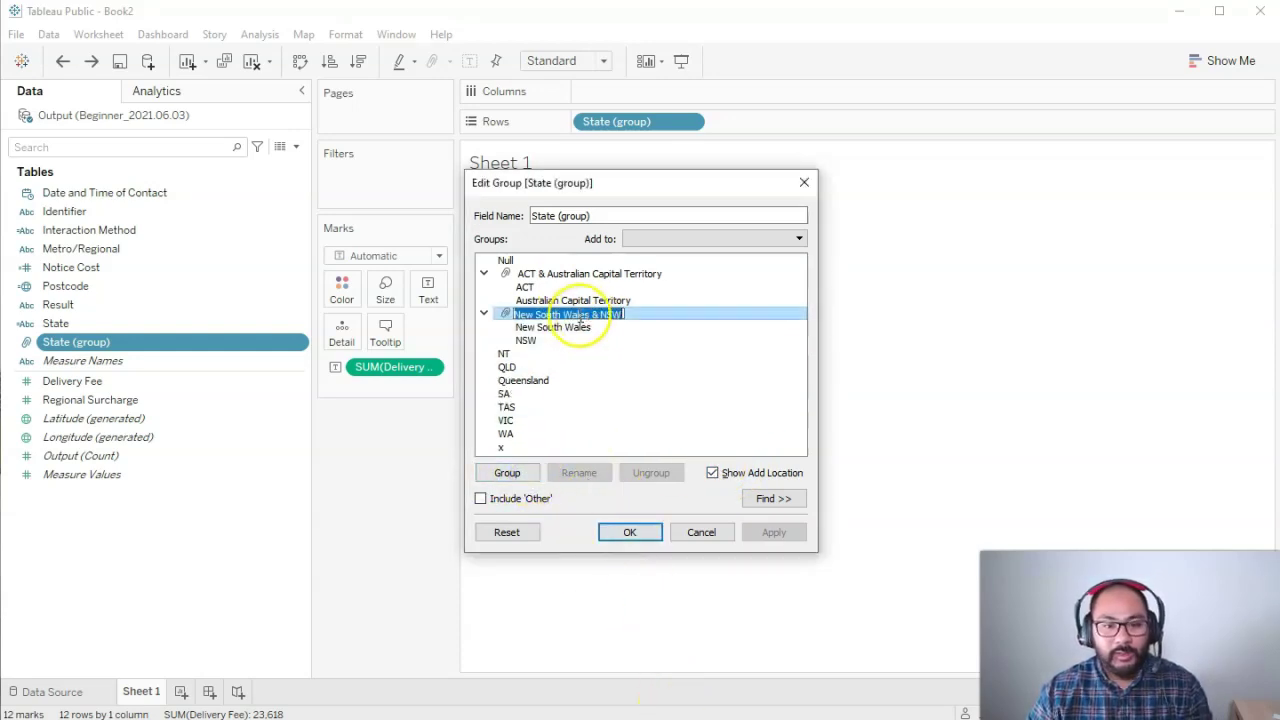
text(NSW)
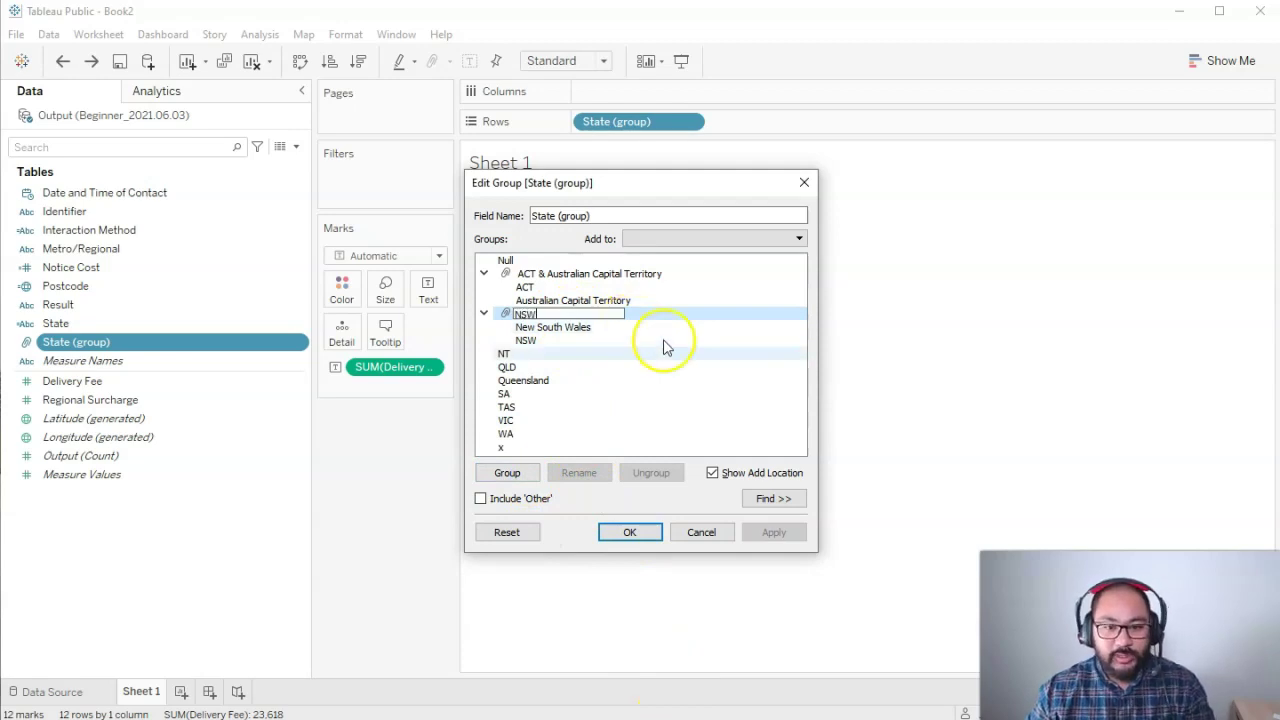
click(645, 356)
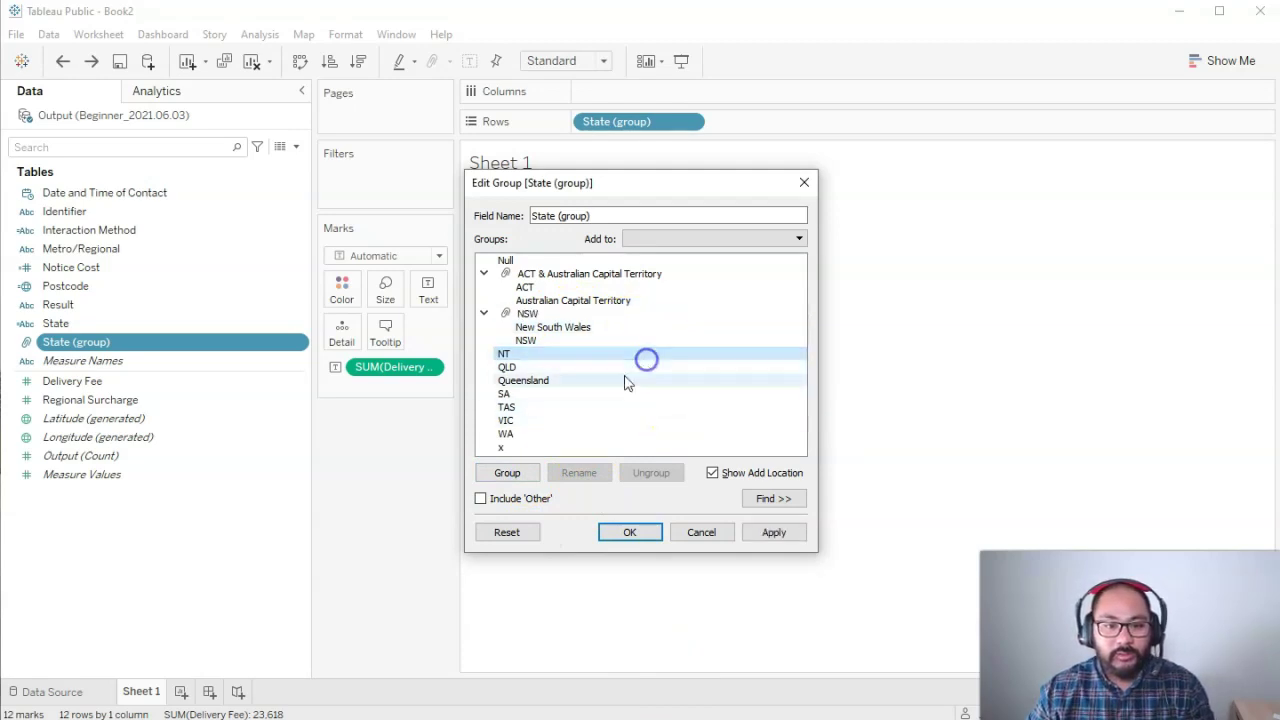
Rename the ACT & Australian Capital Territory group as ACT in the group definition.
click(545, 276)
drag(602, 466, 567, 498)
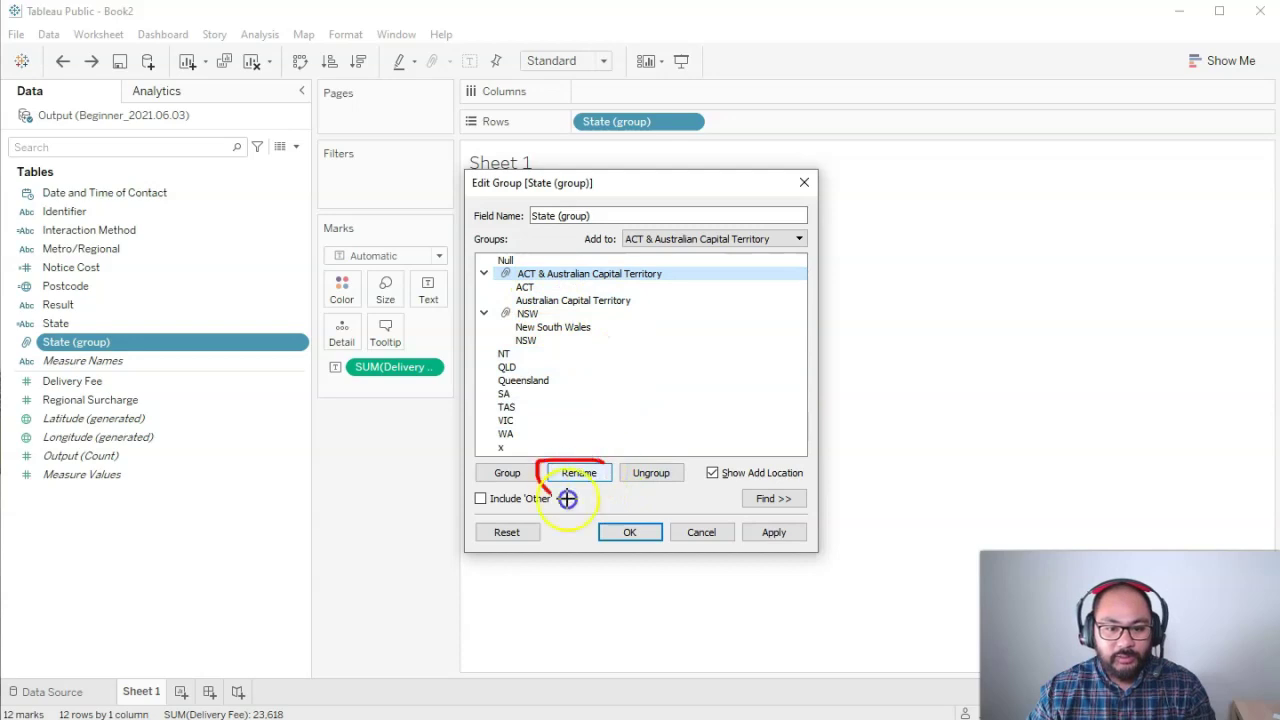
click(595, 472)
text(ACT)
key(Return)
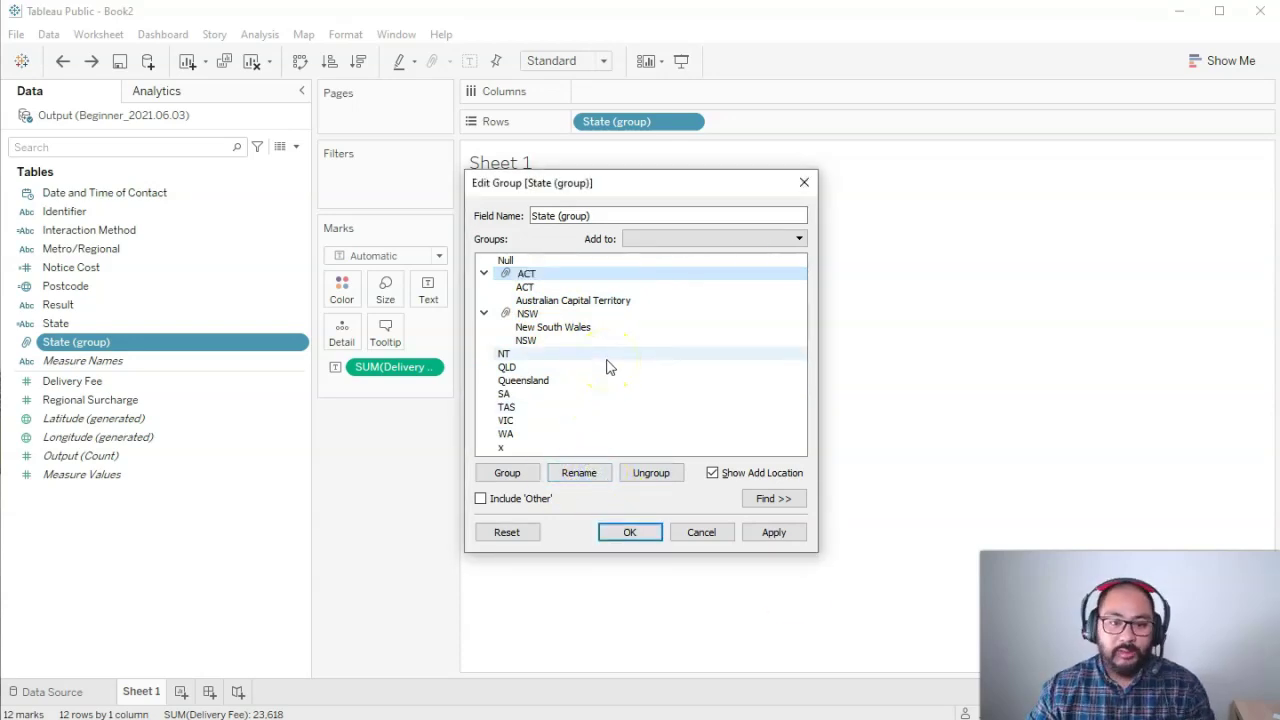
Group SA, TAS, VIC and WA together in the group definition.
click(537, 394)
shift+click(542, 430)
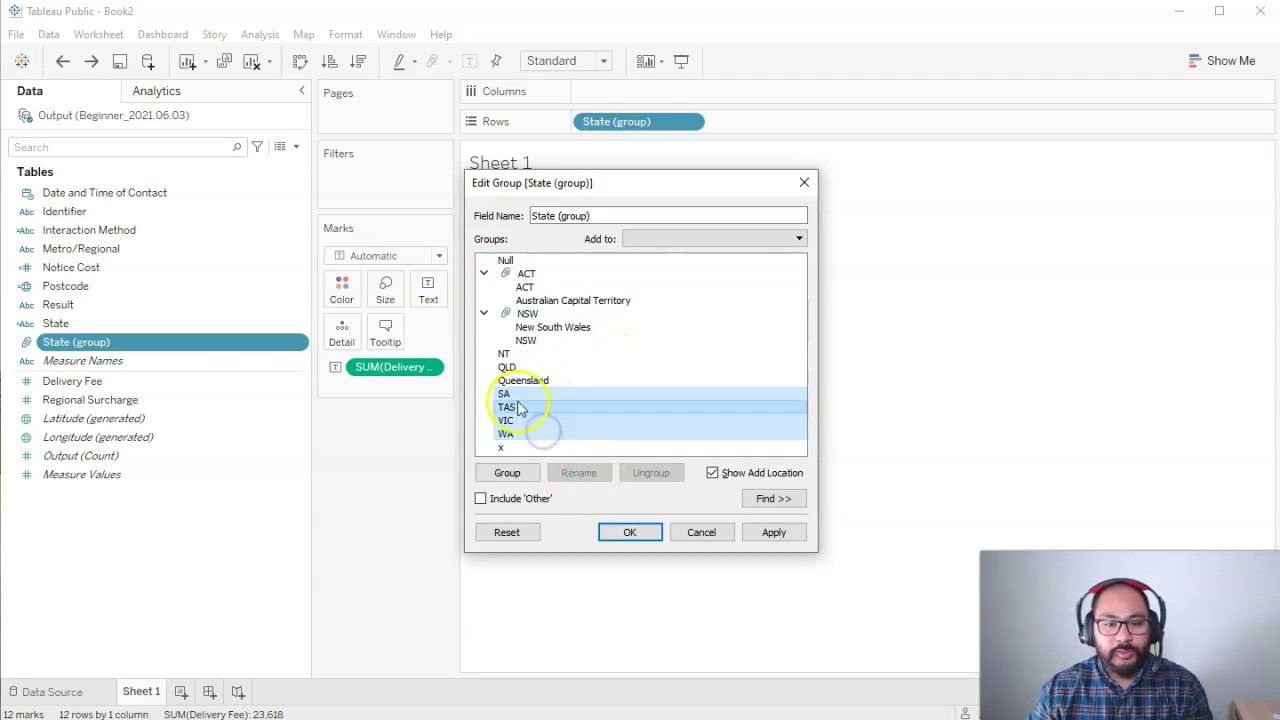
click(520, 474)
click(638, 352)
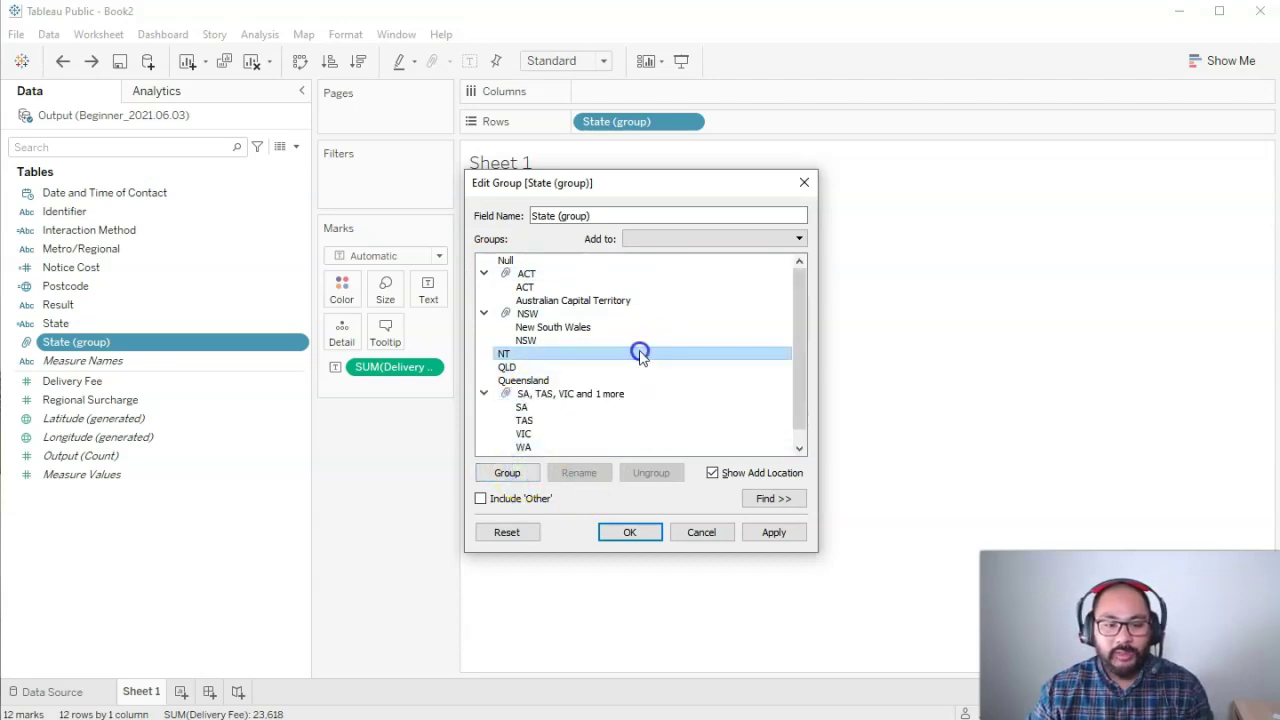
Ungroup the combined SA, TAS, VIC and WA group.
click(590, 393)
drag(800, 323, 800, 366)
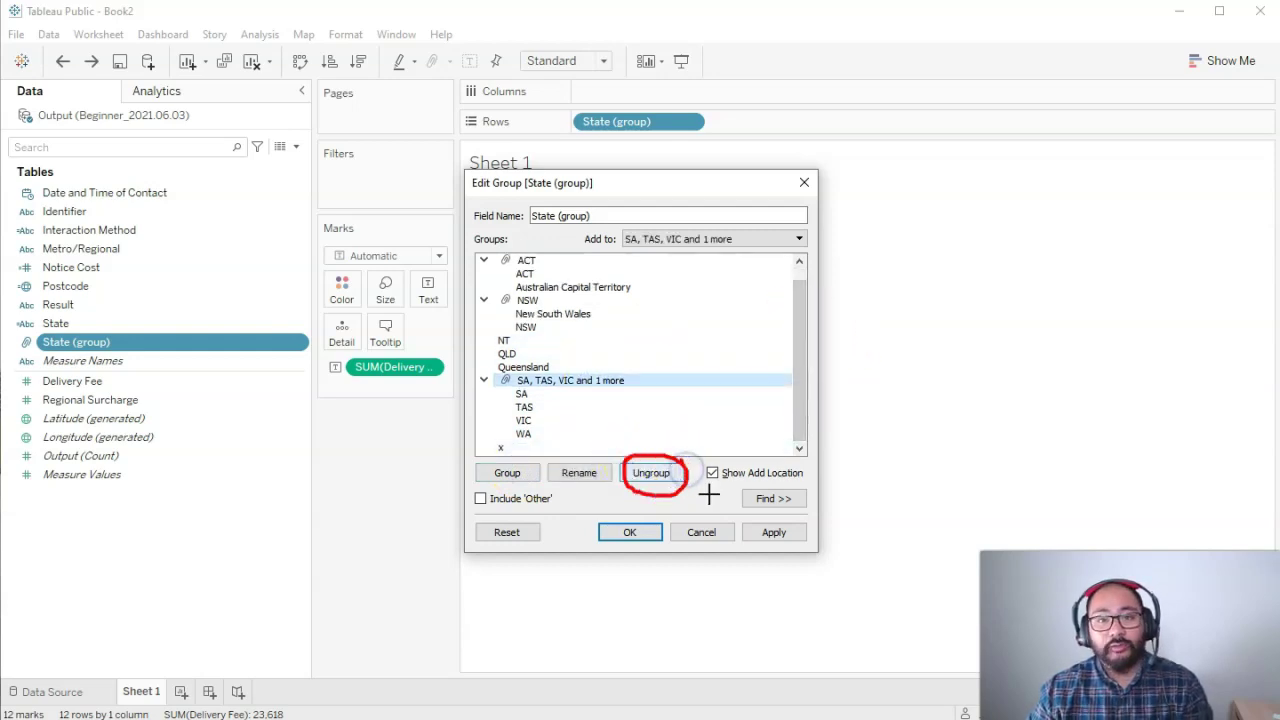
click(652, 474)
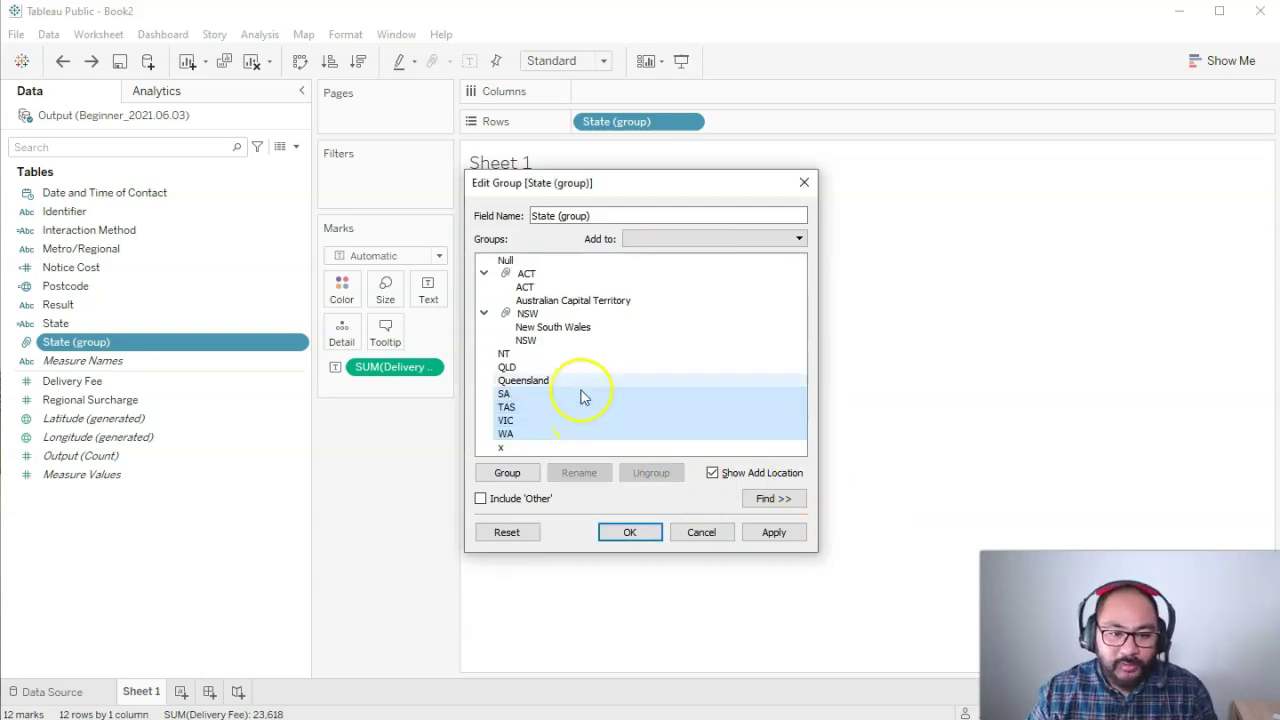
Group QLD with Queensland in the State group definition and name the new group QLD.
click(560, 367)
ctrl+click(551, 380)
click(508, 478)
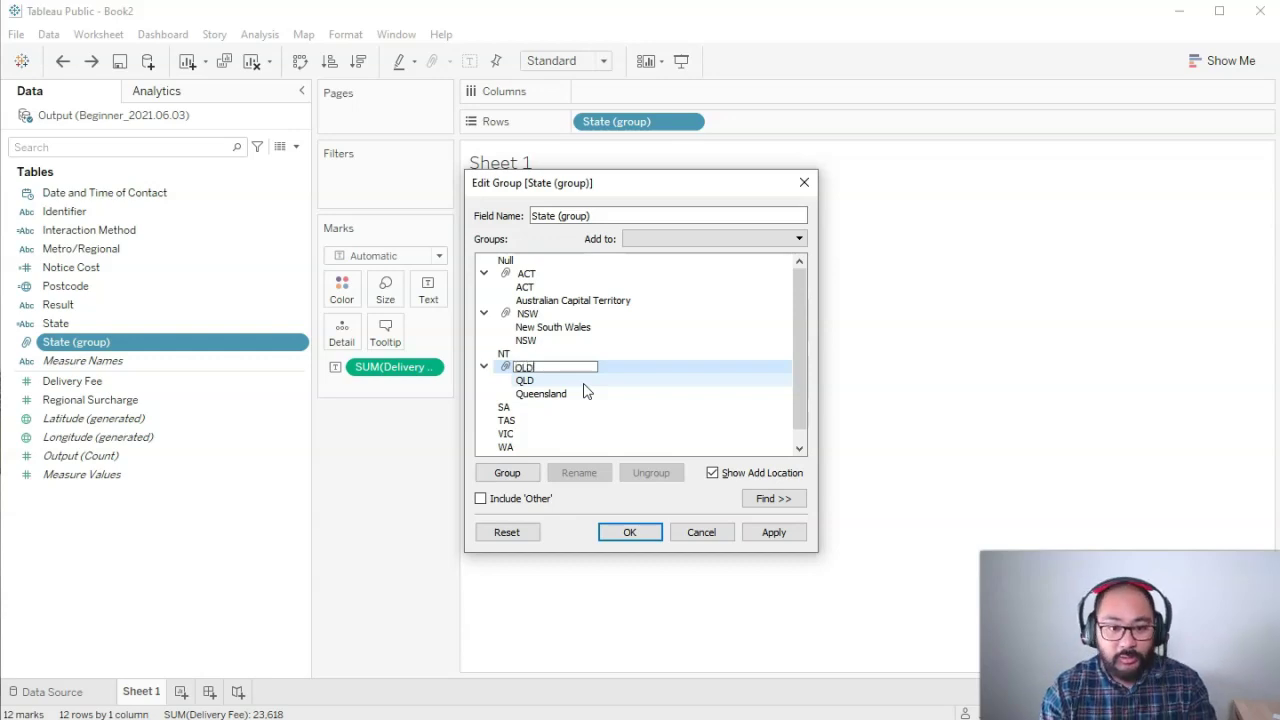
text(QLD)
click(591, 405)
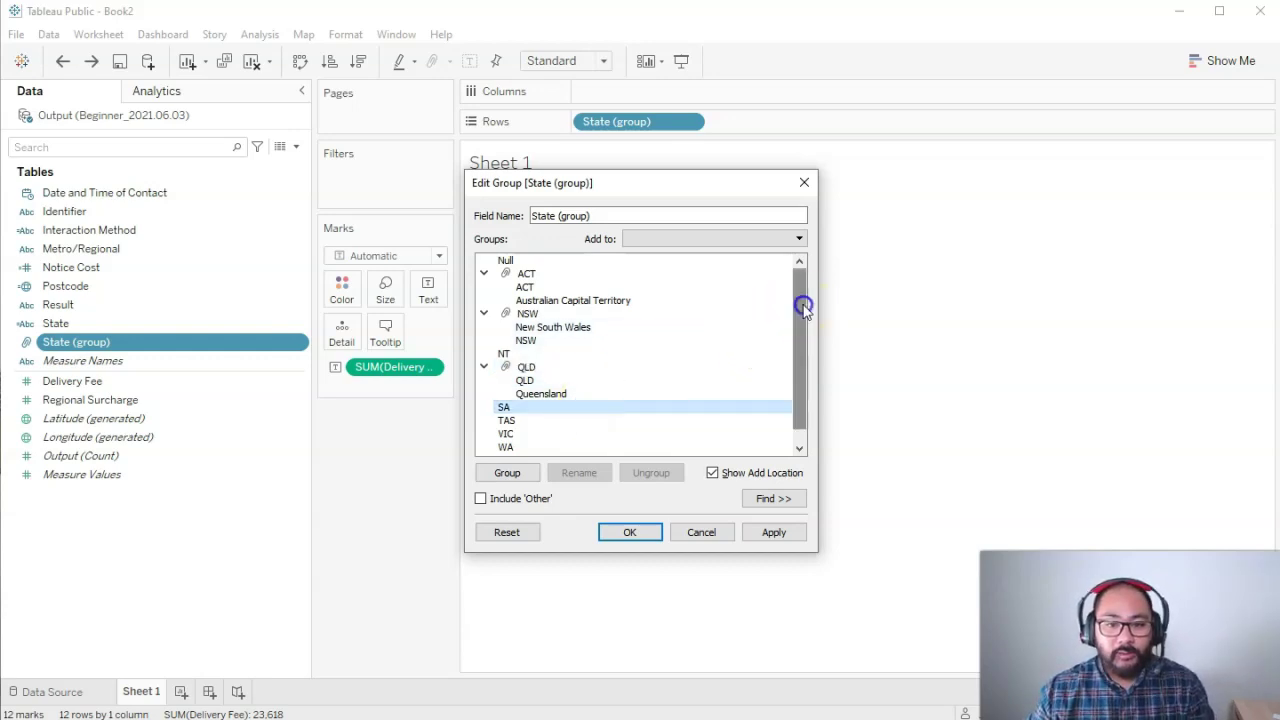
drag(803, 300, 803, 358)
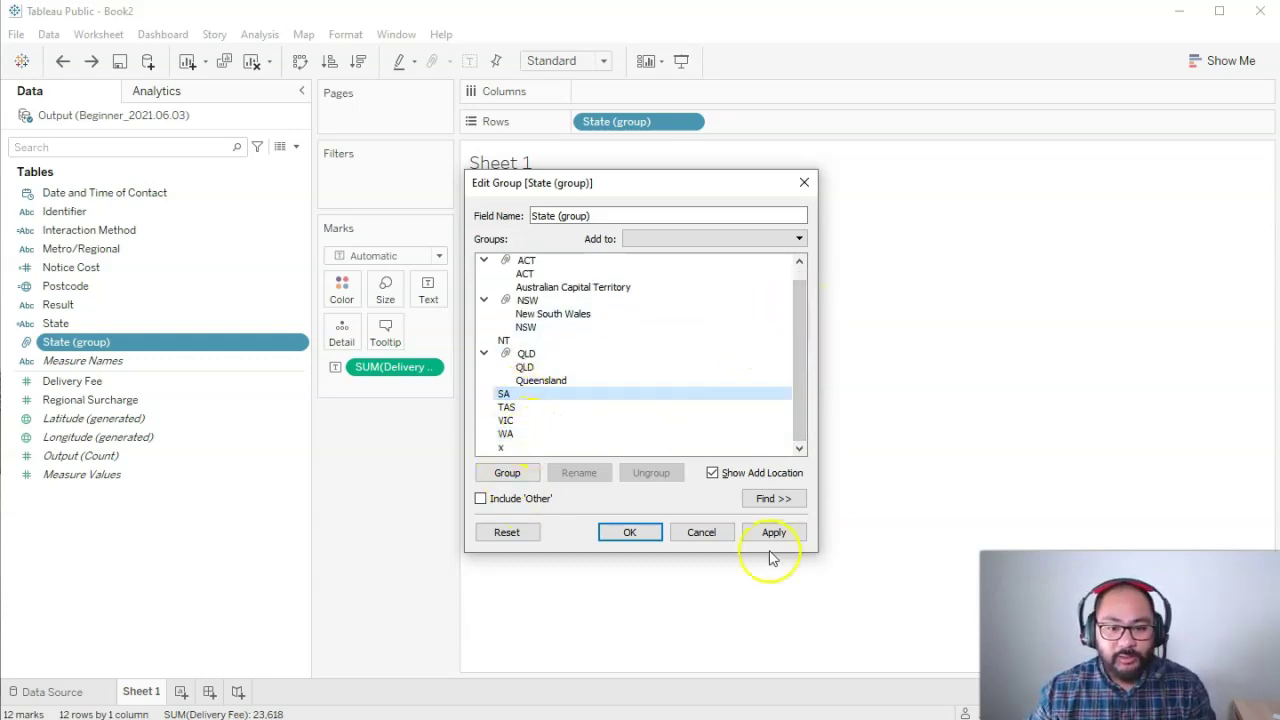
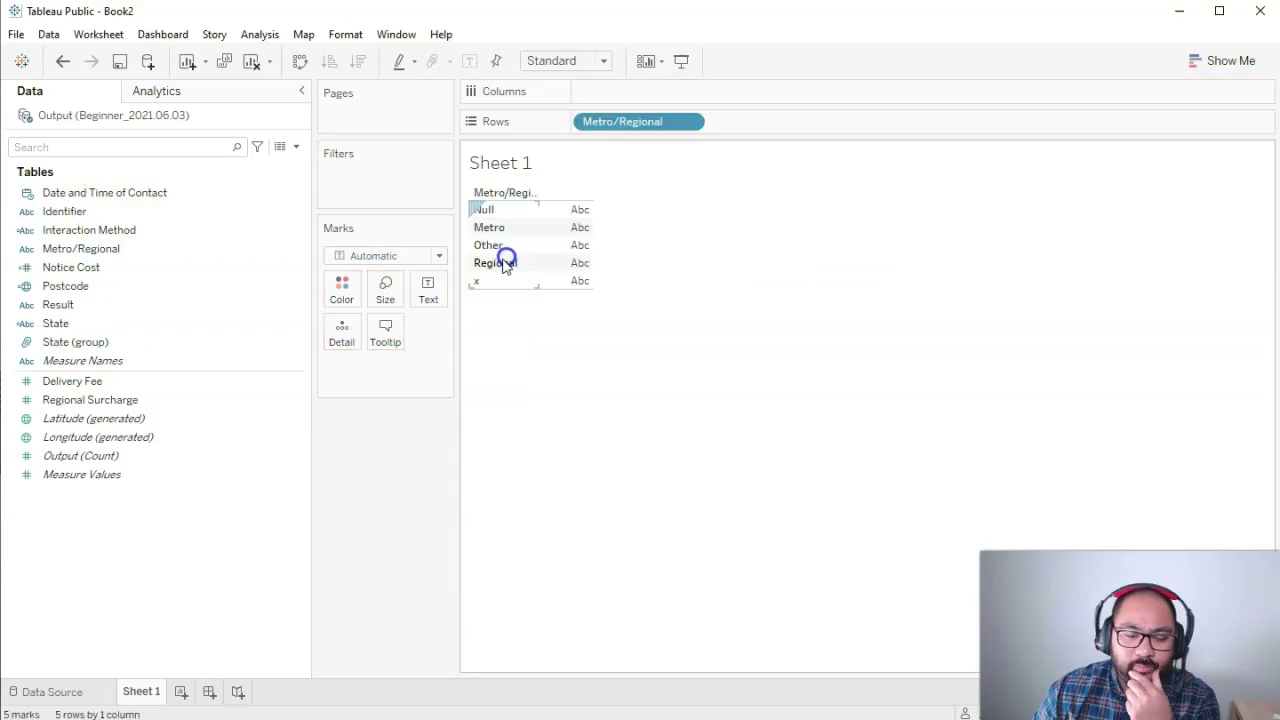
Check the Metro/Regional values, including Other, Null and x, and remove the Metro/Regional field from the rows of the sheet.
click(508, 246)
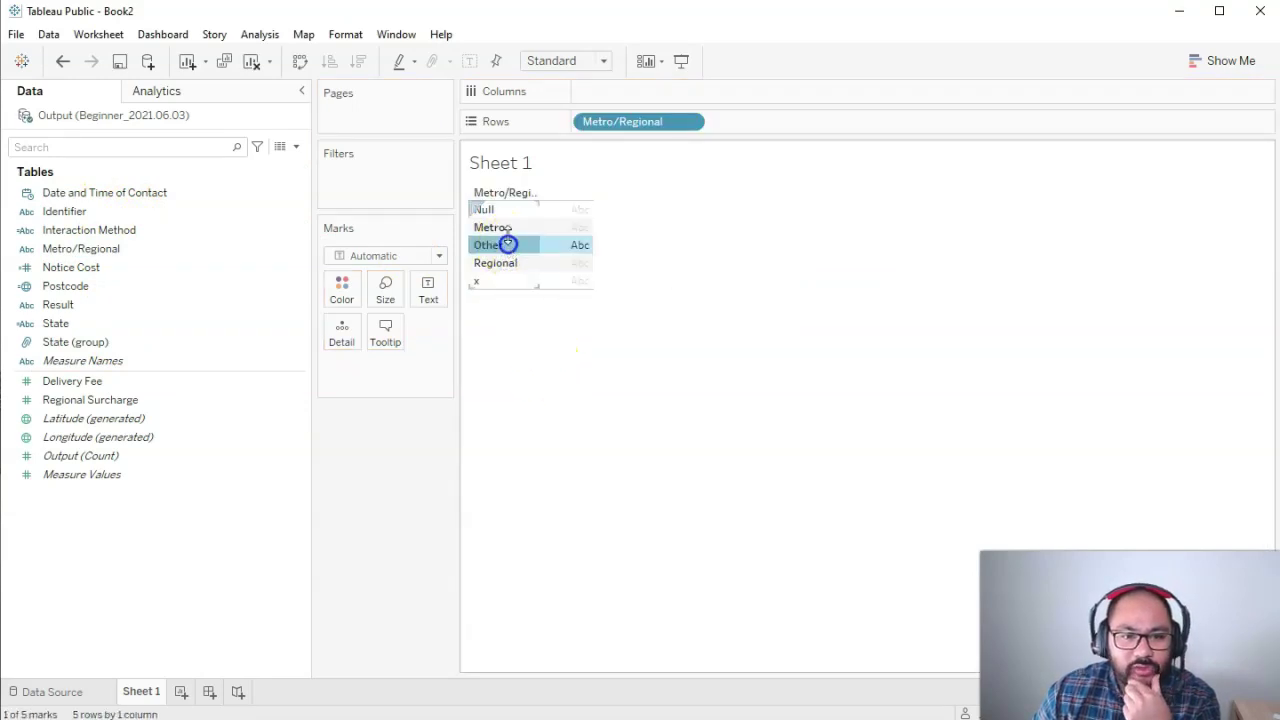
click(500, 209)
click(494, 281)
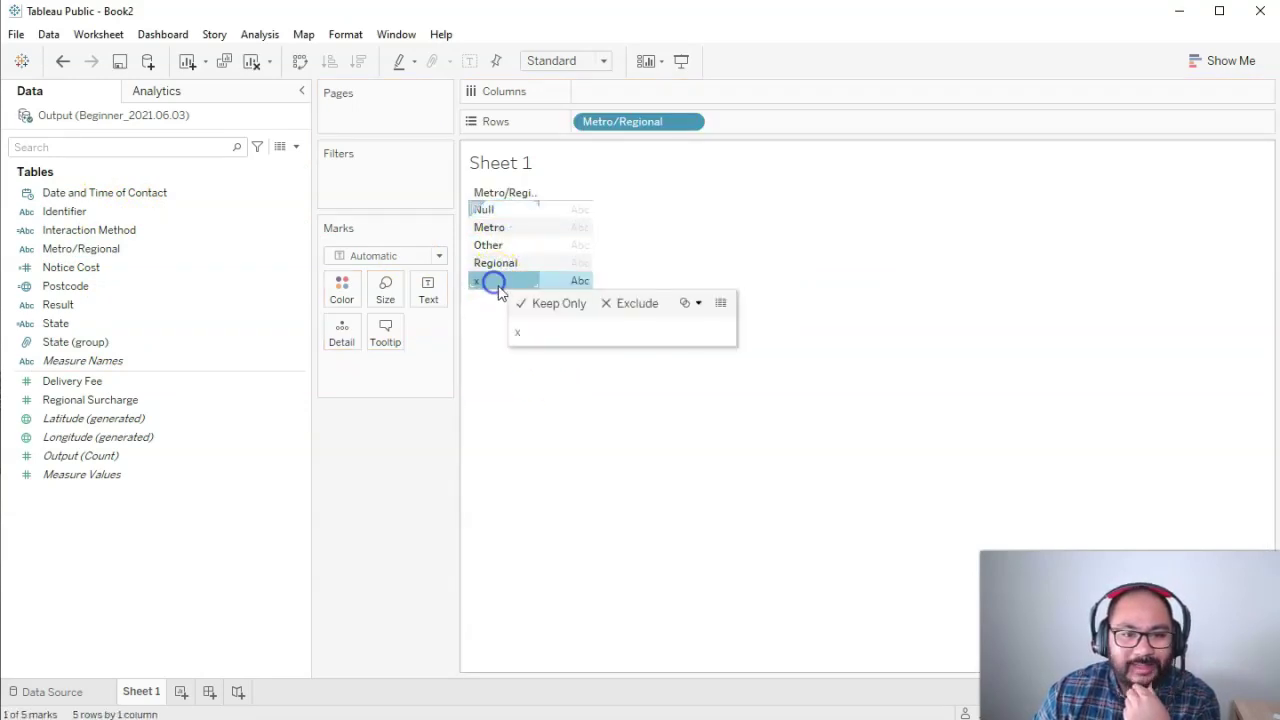
click(660, 266)
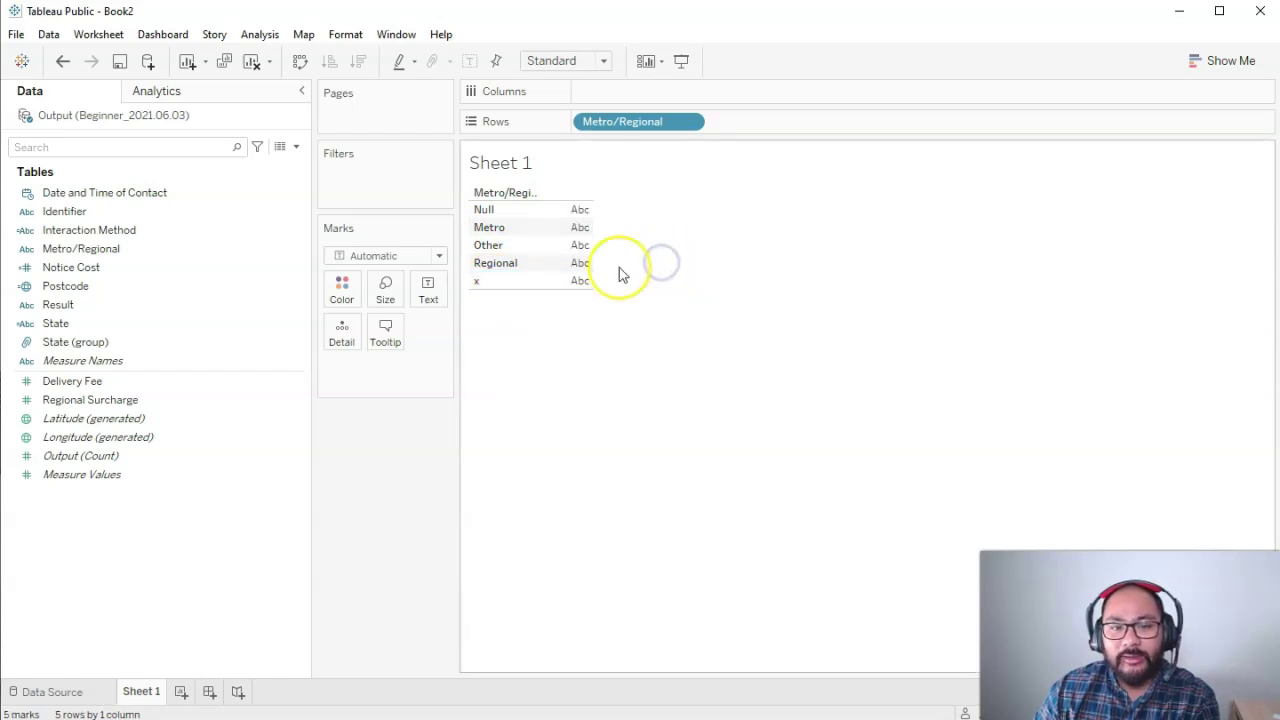
drag(666, 121, 402, 485)
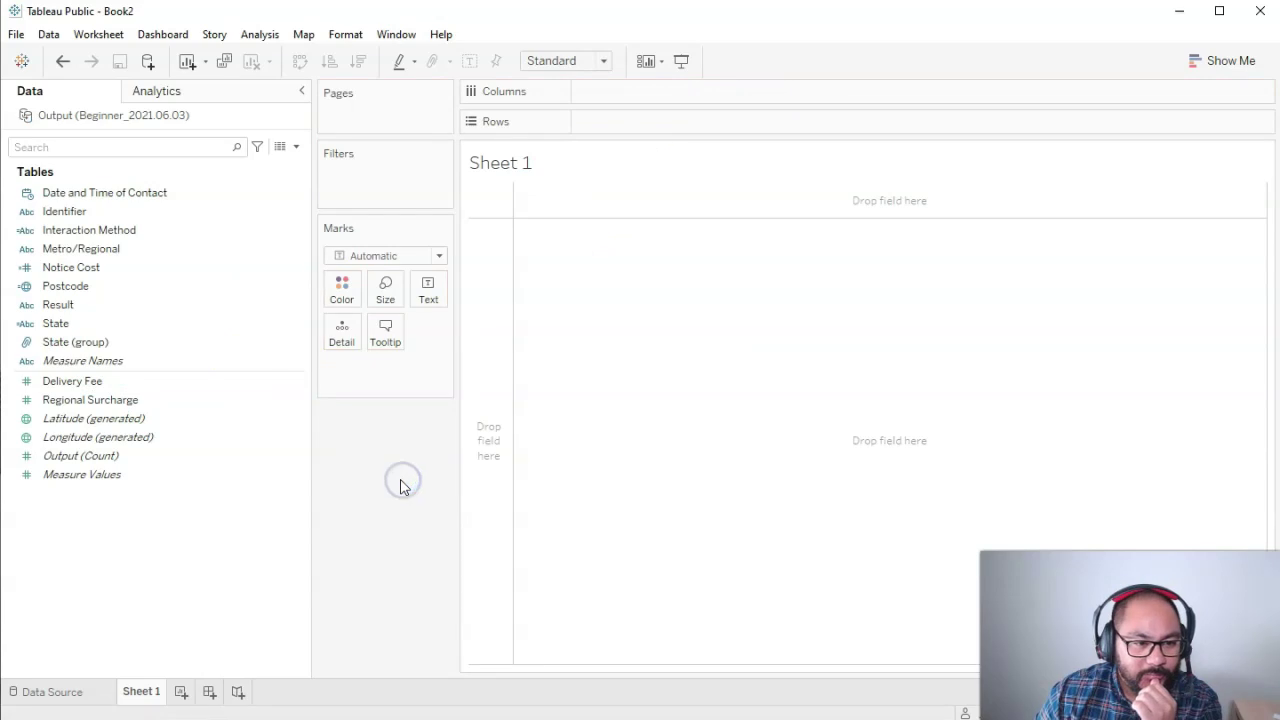
Lay out the Result field as rows and group Appointment in Progress with Cannot Locate Customer Address.
click(205, 323)
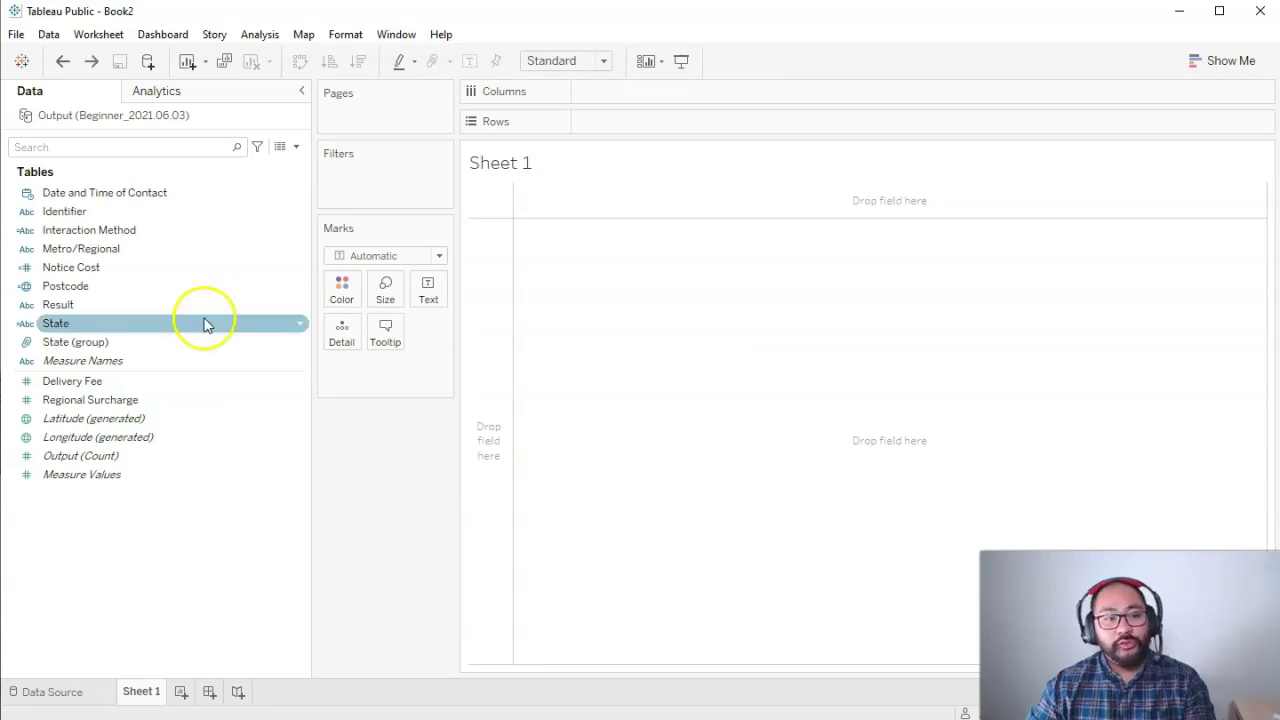
click(166, 305)
drag(166, 305, 484, 265)
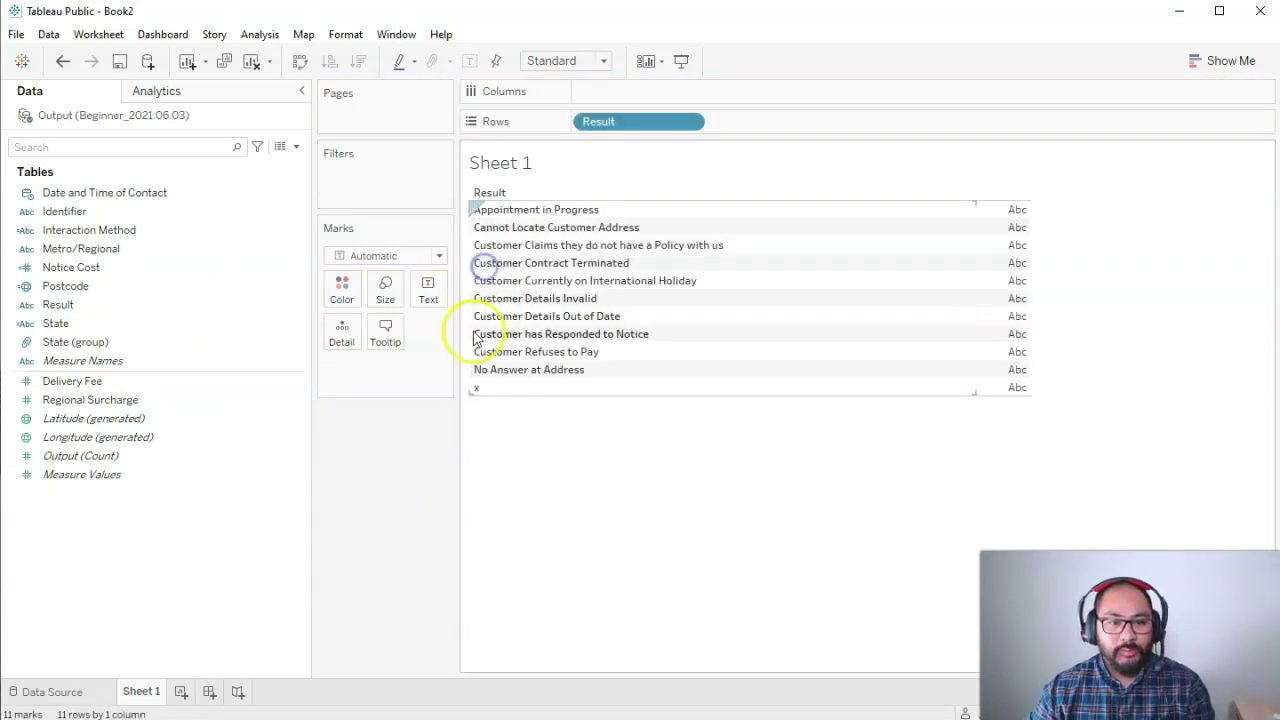
click(572, 212)
ctrl+click(575, 228)
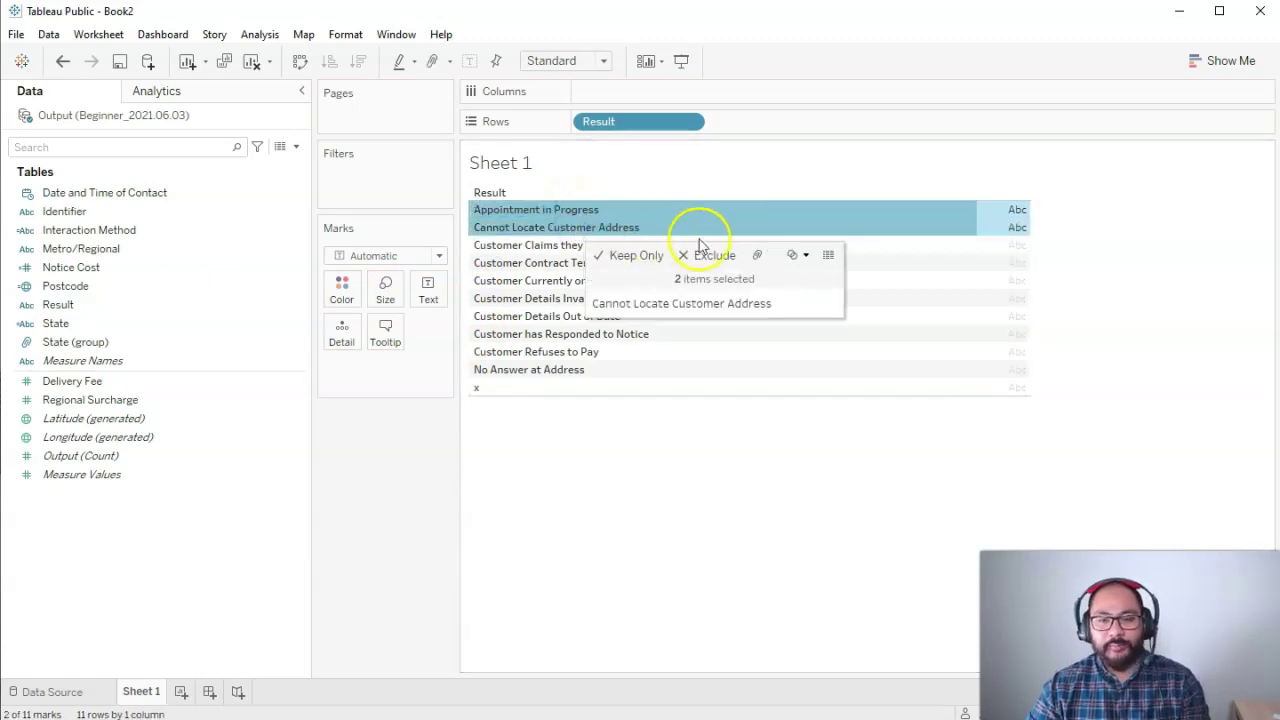
click(762, 253)
Group Customer Claims they do not have a Policy with us with Customer Contract Terminated, and Customer Currently on International Holiday with Customer Details Invalid.
click(590, 228)
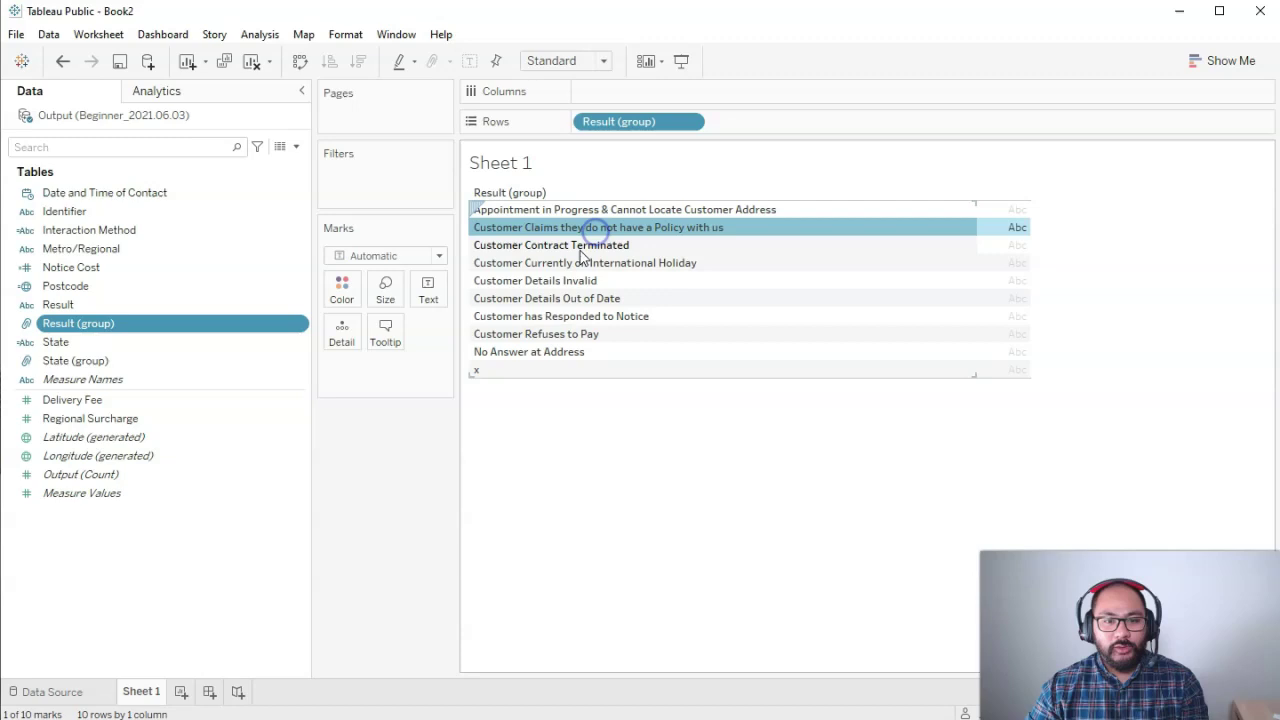
ctrl+click(580, 246)
click(766, 274)
click(574, 245)
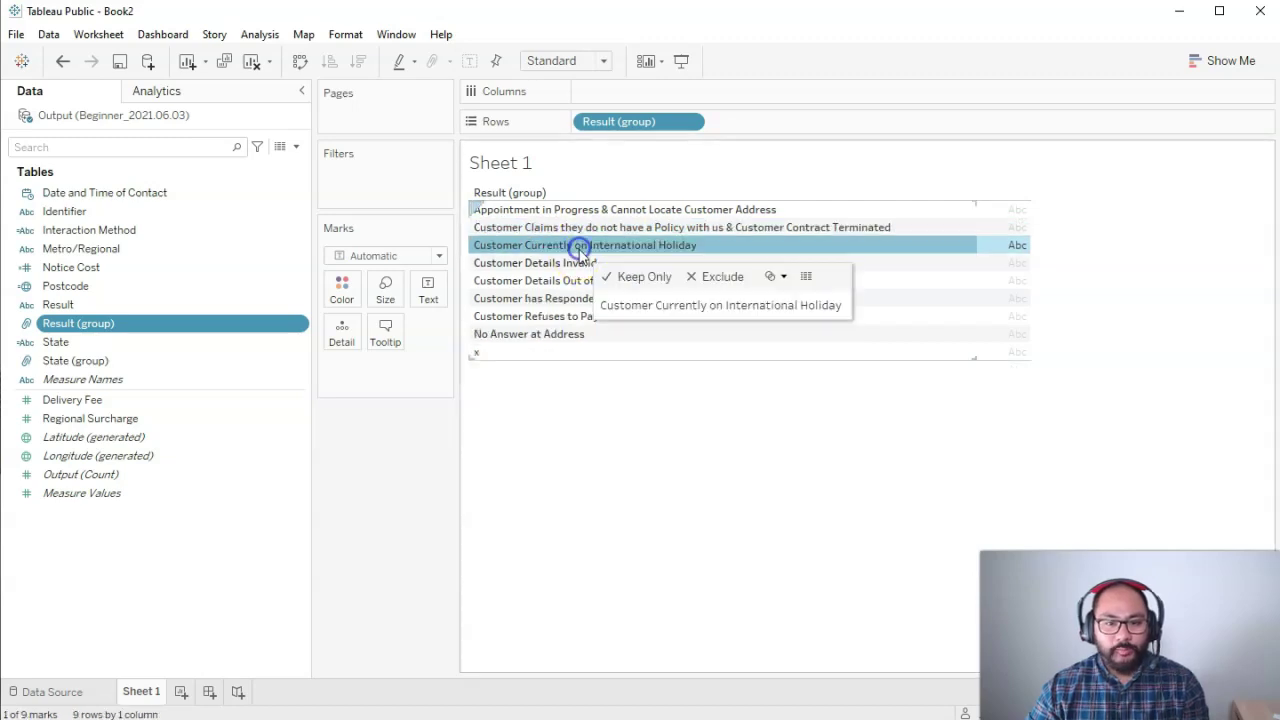
ctrl+click(580, 263)
click(800, 287)
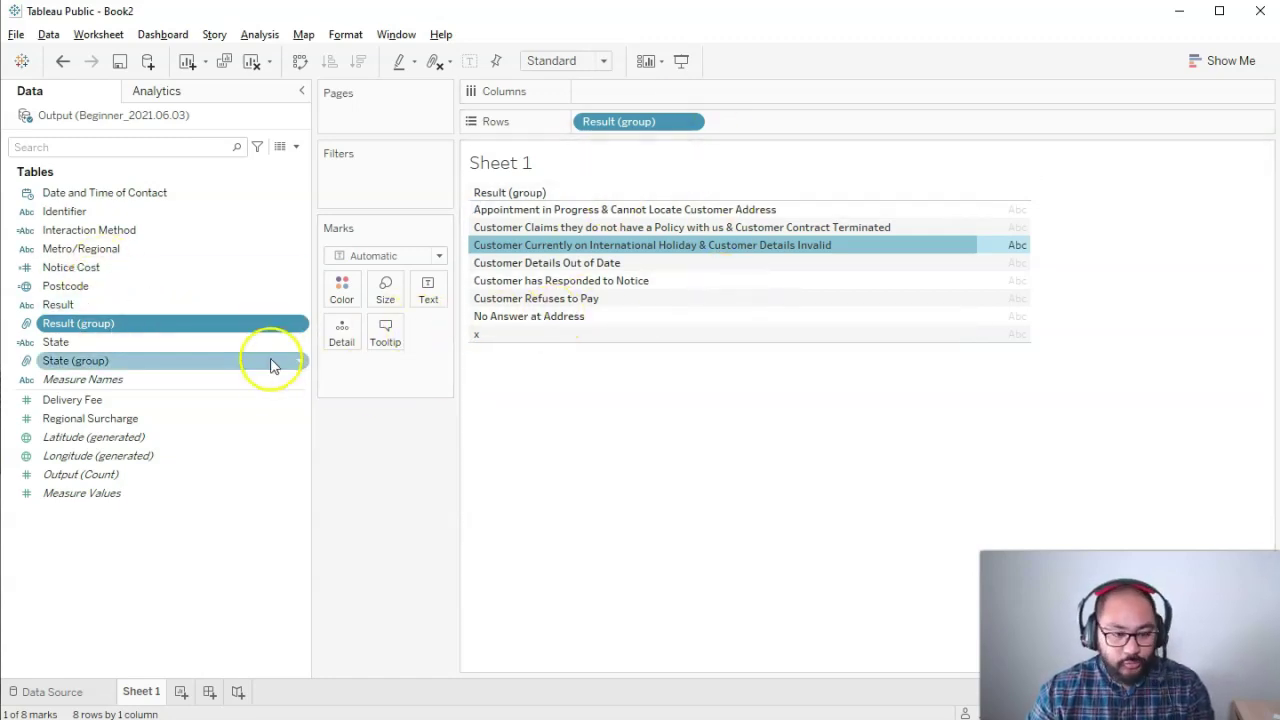
Edit the Result group definition to include an Other group for all ungrouped results, and accept the change.
drag(57, 300, 40, 312)
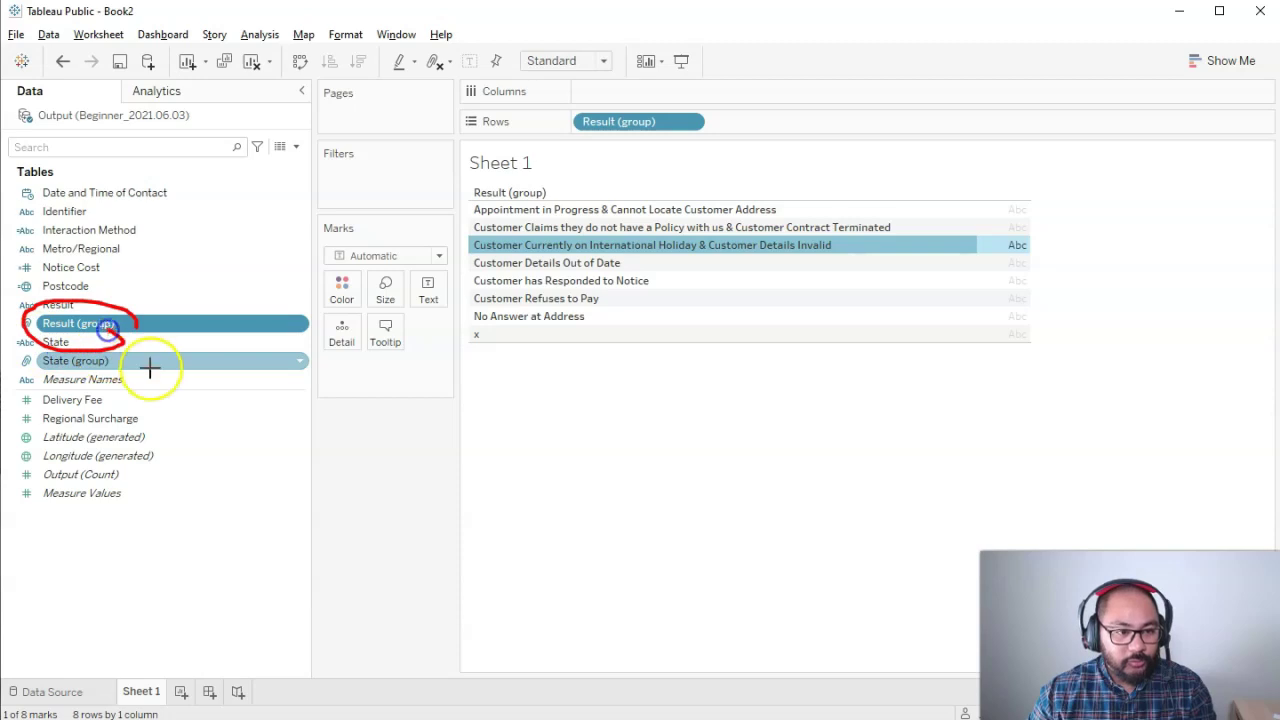
right_click(100, 323)
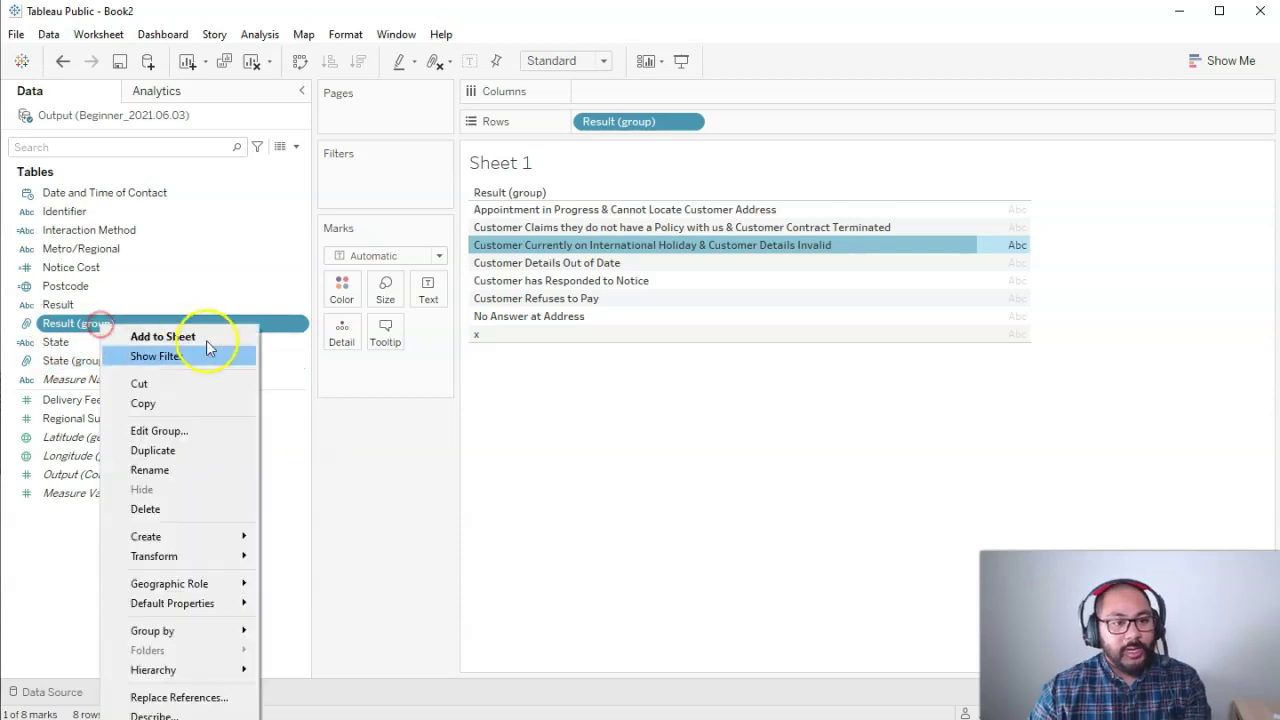
click(209, 430)
drag(621, 320, 596, 391)
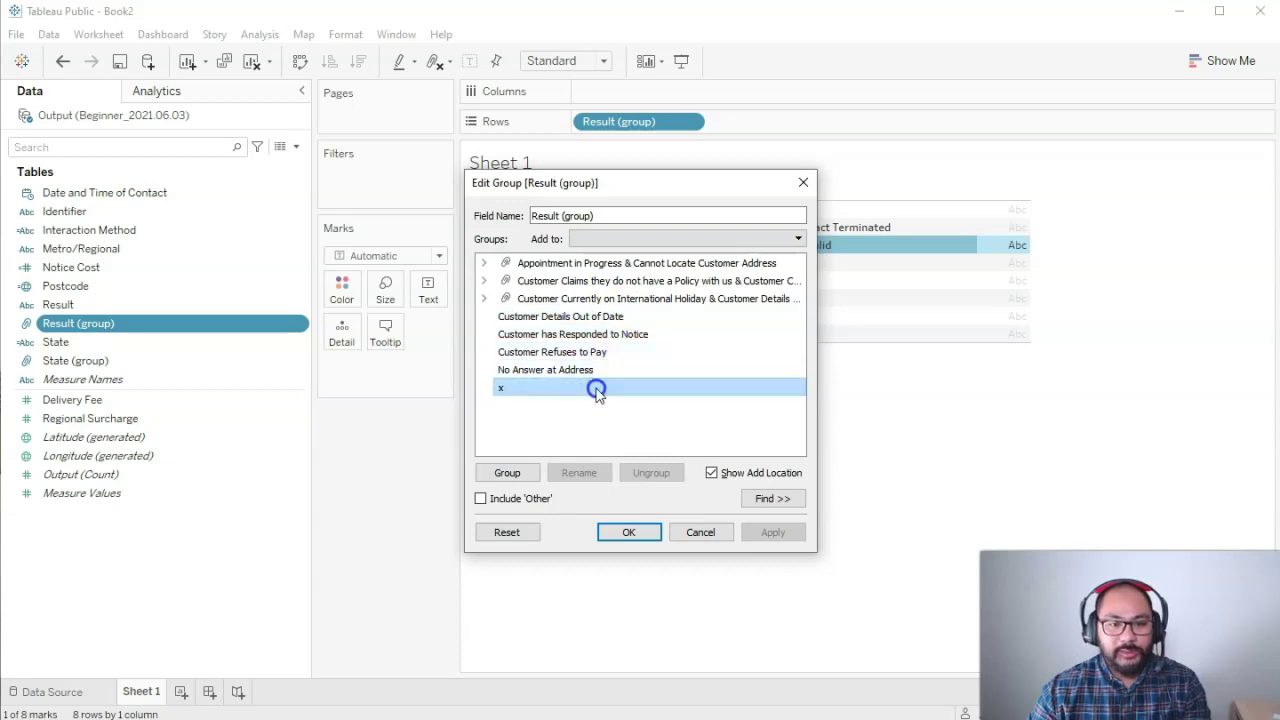
click(508, 482)
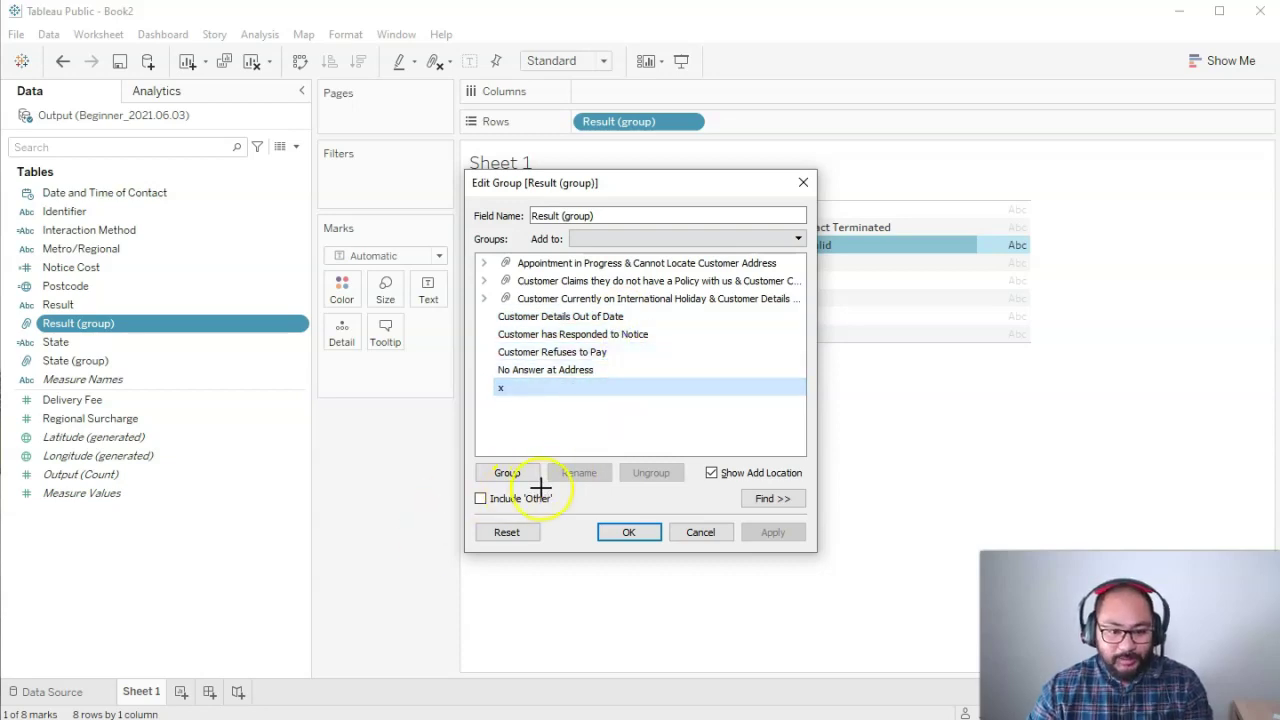
drag(563, 515, 548, 489)
mouse_move(612, 298)
mouse_down()
mouse_move(493, 298)
mouse_move(468, 387)
mouse_move(630, 403)
mouse_up()
key(Escape)
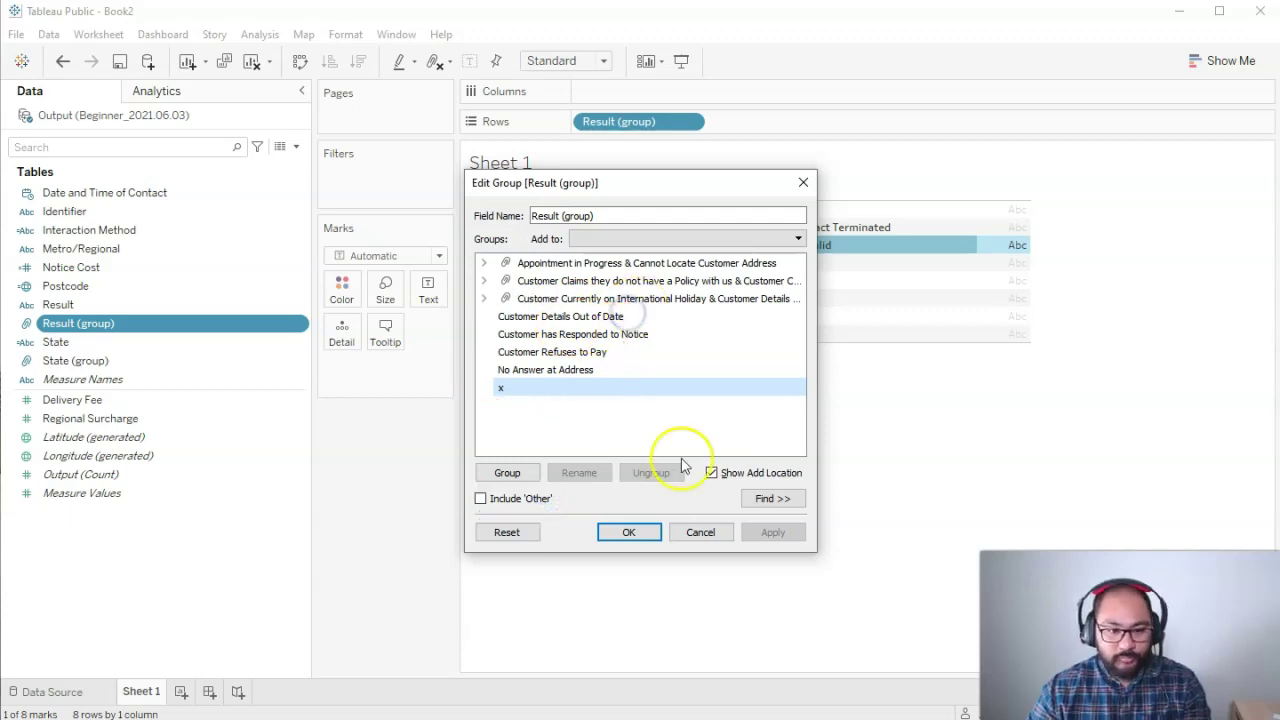
click(480, 498)
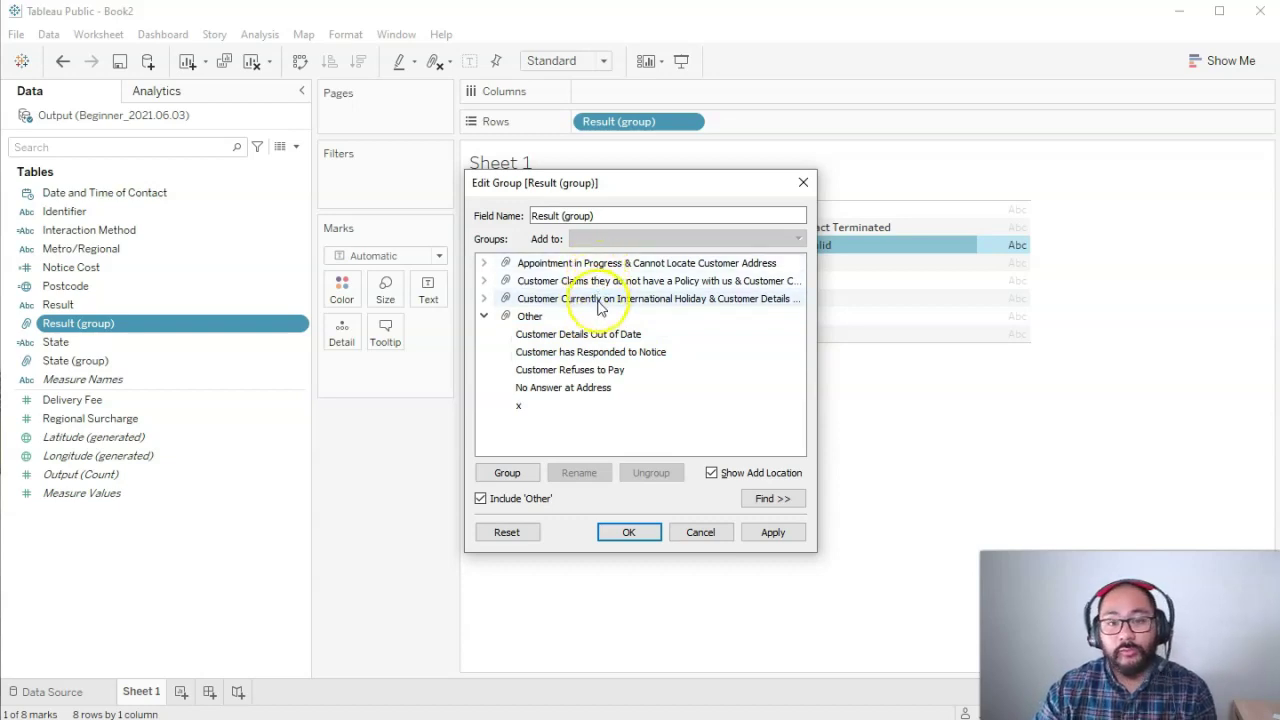
click(484, 315)
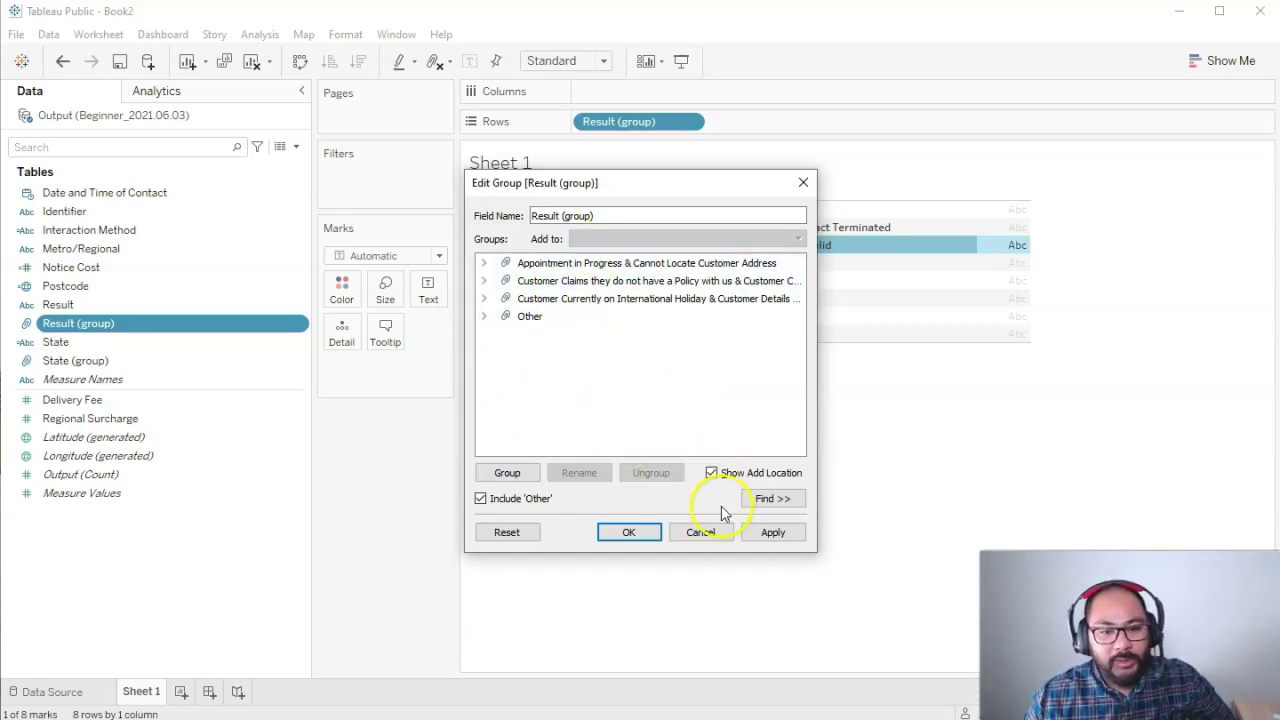
click(645, 536)
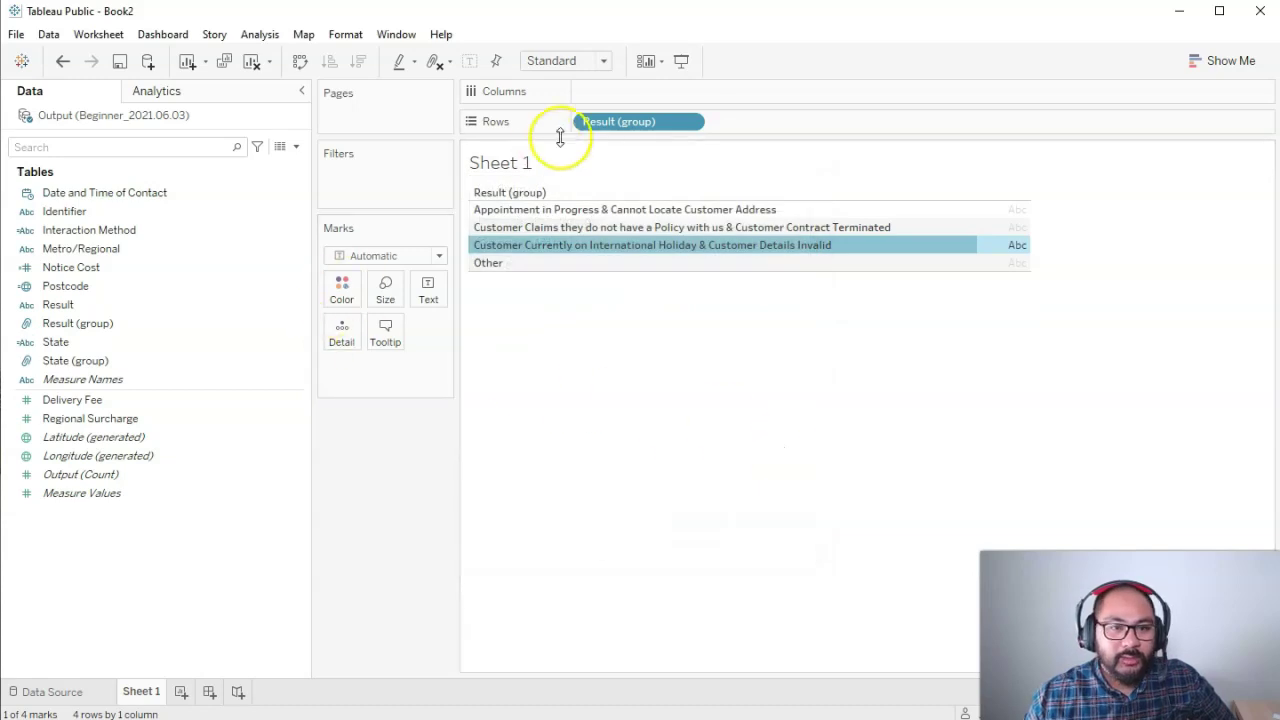
Remove the grouped Result field from the rows and delete that group field from the data source.
click(640, 121)
drag(640, 121, 414, 500)
click(67, 323)
right_click(69, 329)
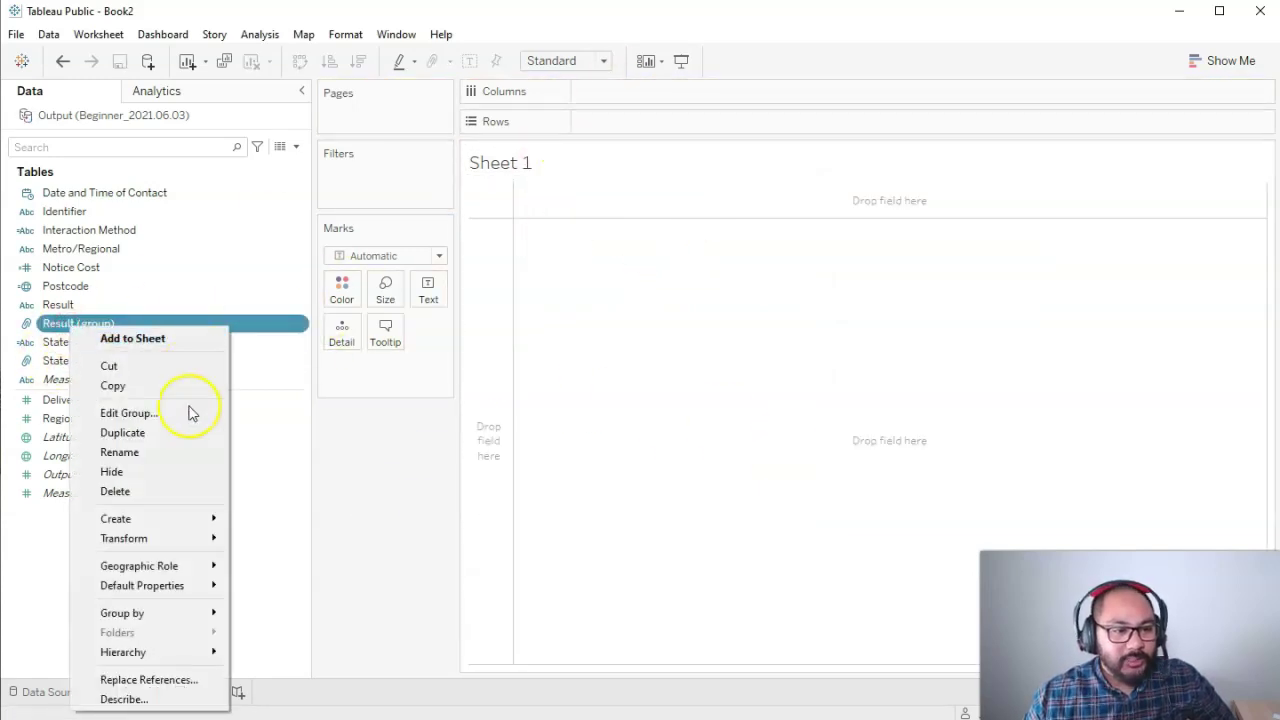
click(164, 493)
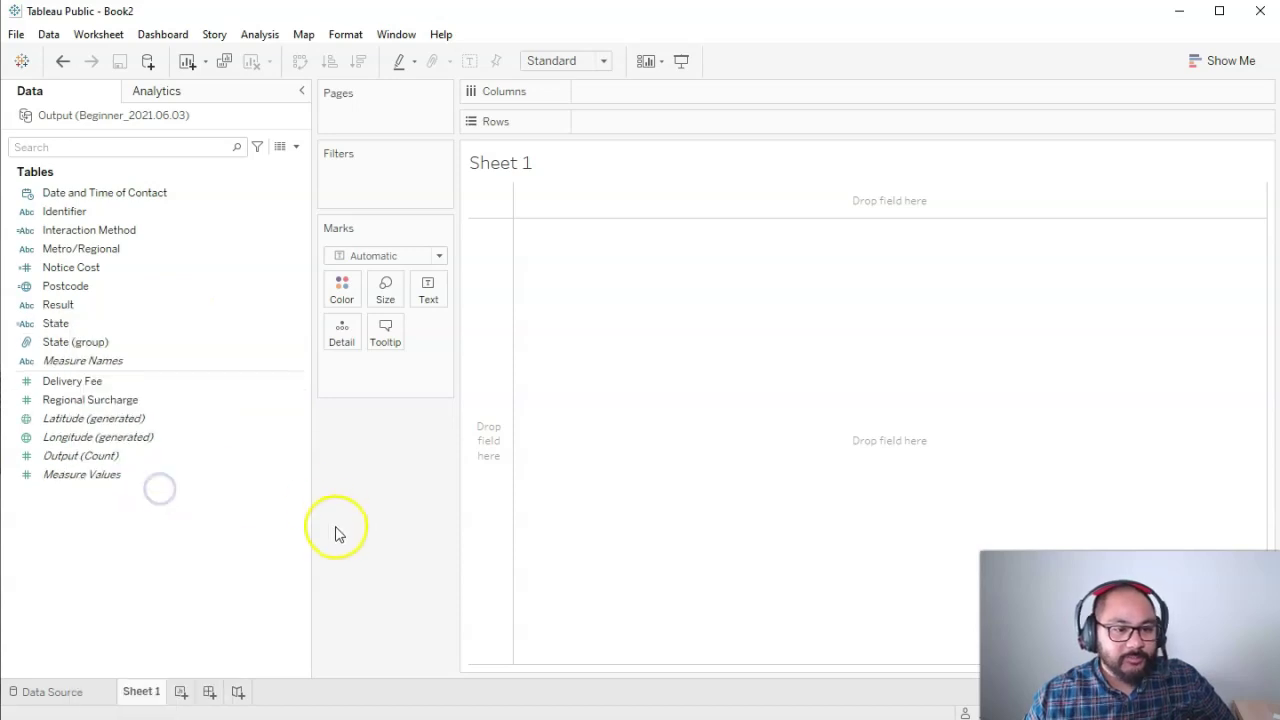